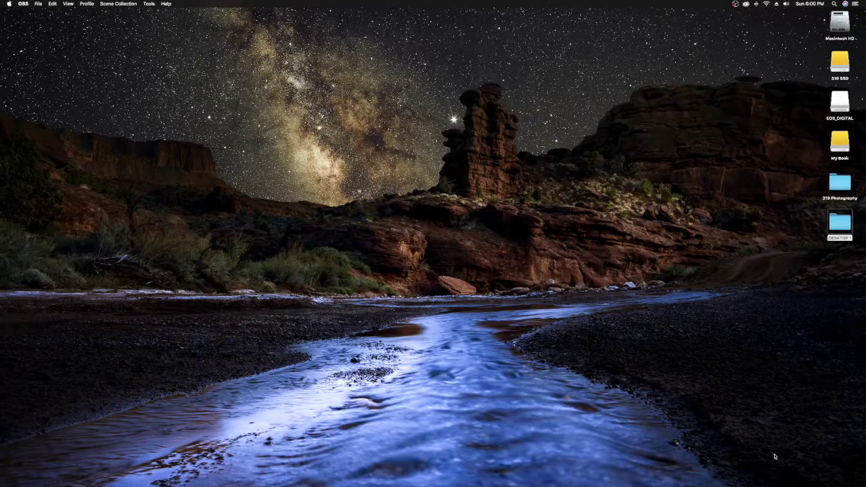
Launch Lightroom Classic and select hoodoo frames 23 through 25 in the filmstrip.
mouse_move(673, 477)
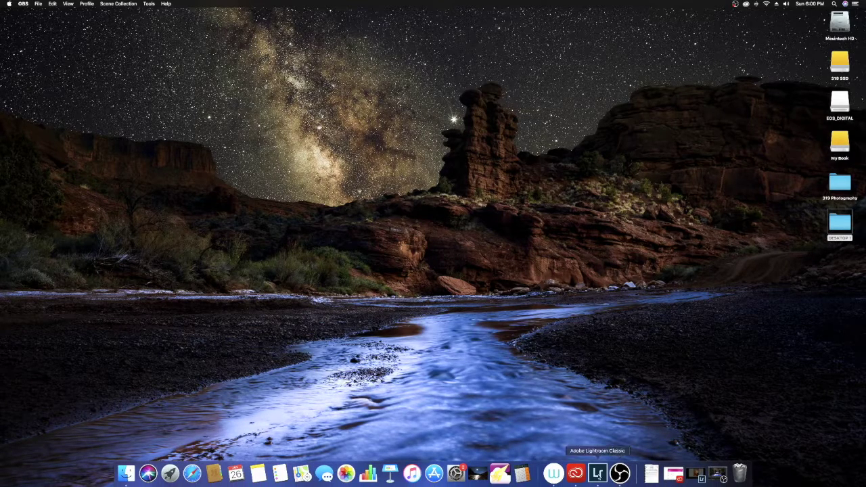
click(598, 473)
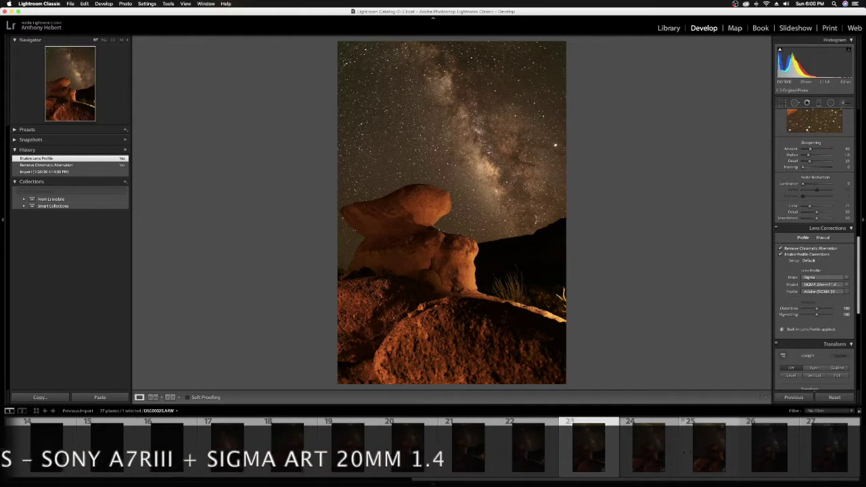
shift+click(686, 450)
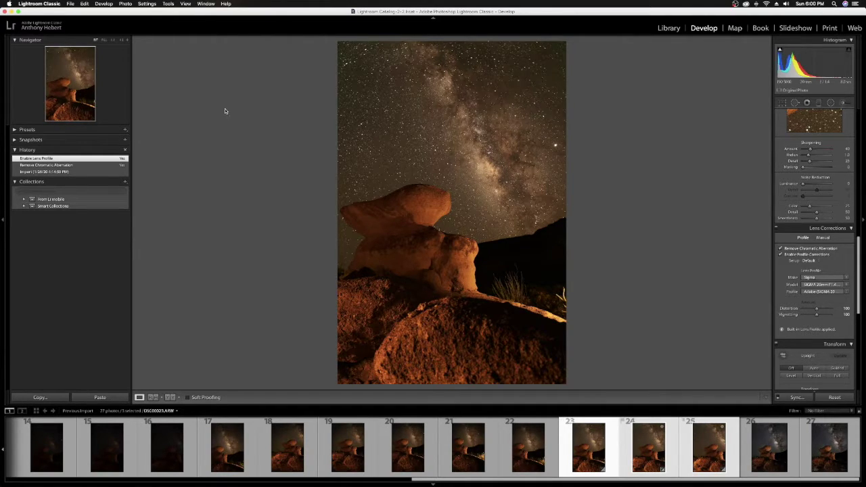
click(125, 4)
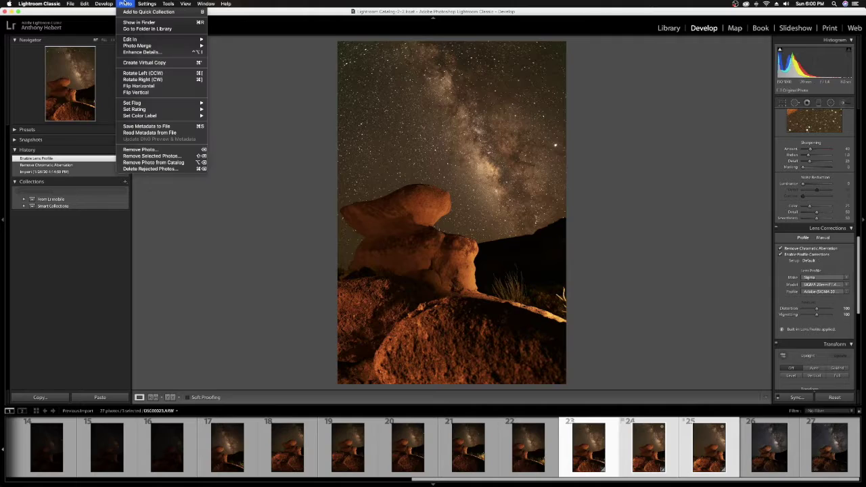
Merge frames 23–25 into a Perspective panorama with boundary warp, after comparing Spherical and Cylindrical.
mouse_move(148, 40)
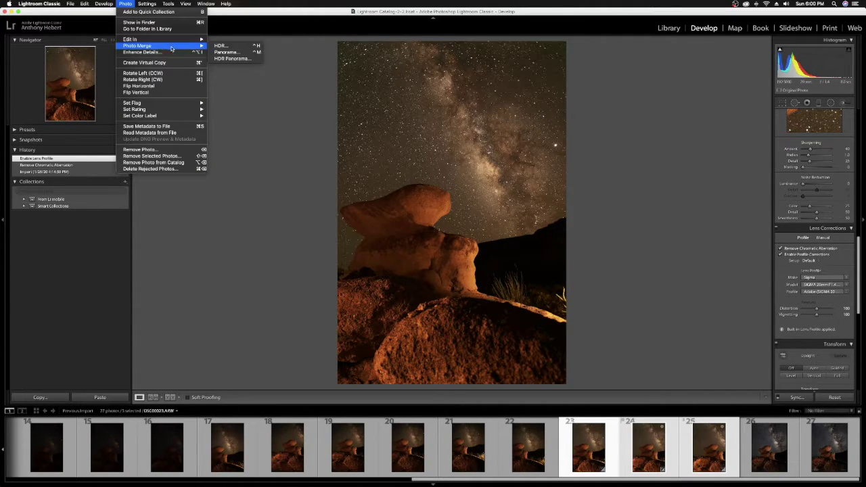
click(241, 53)
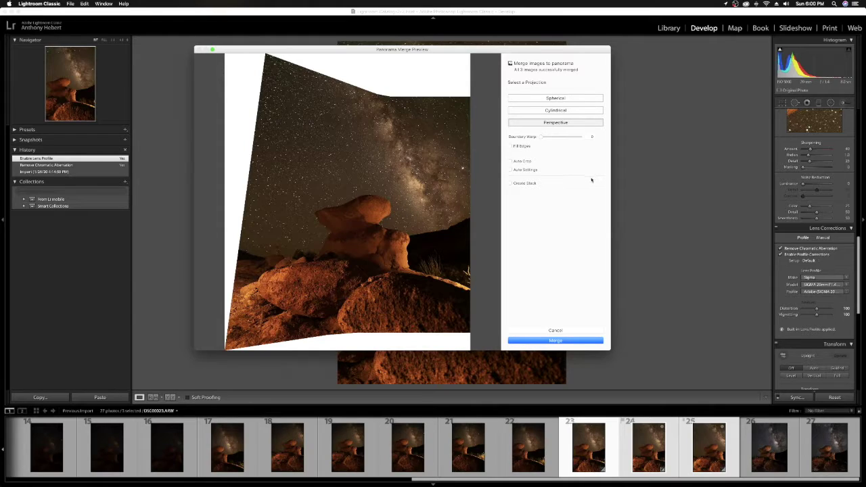
click(572, 98)
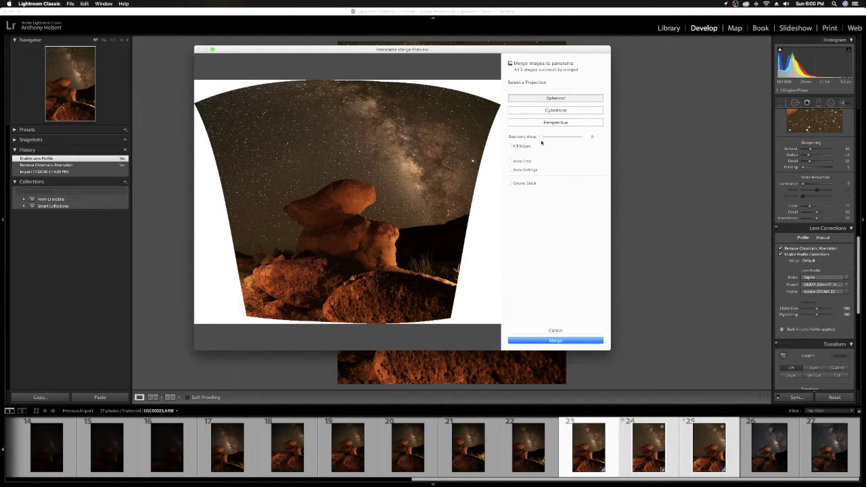
drag(542, 138, 616, 140)
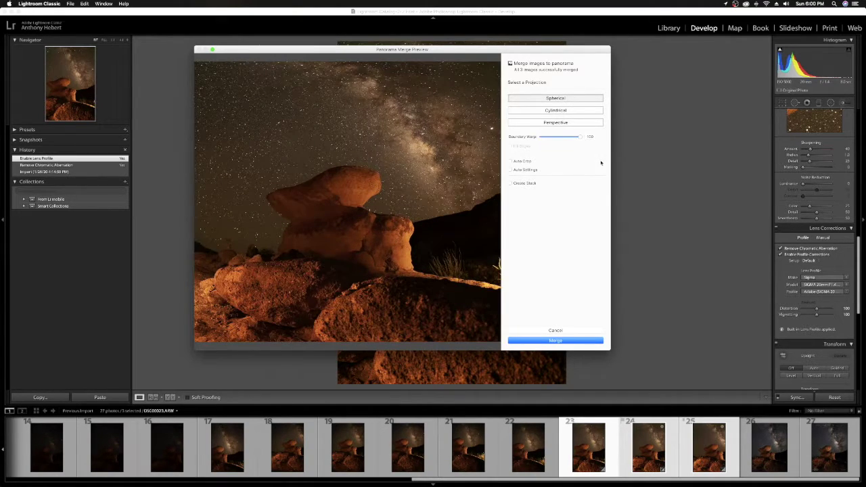
click(574, 113)
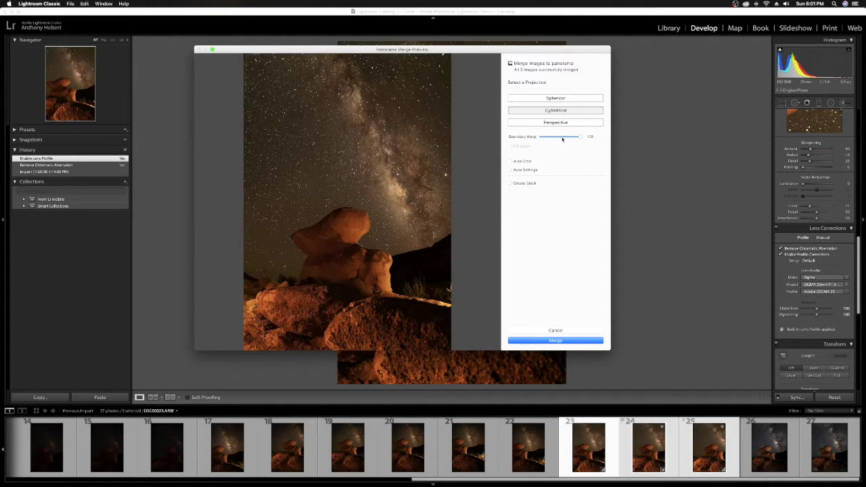
drag(579, 135, 563, 140)
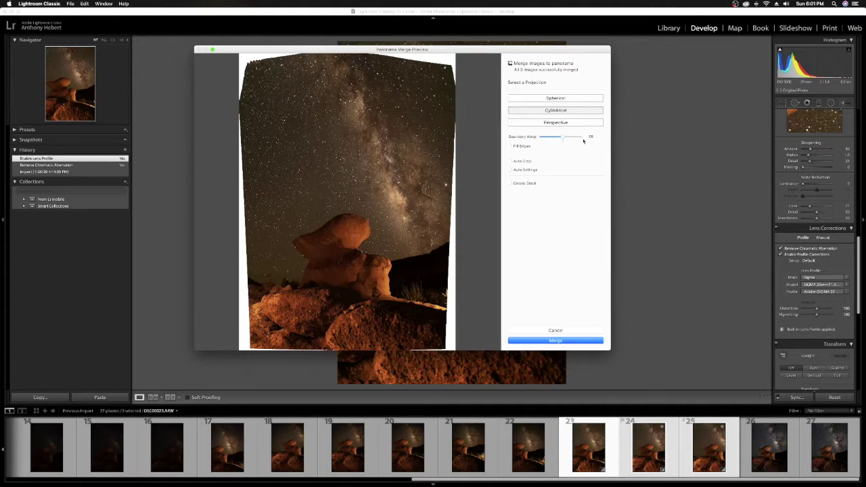
click(572, 123)
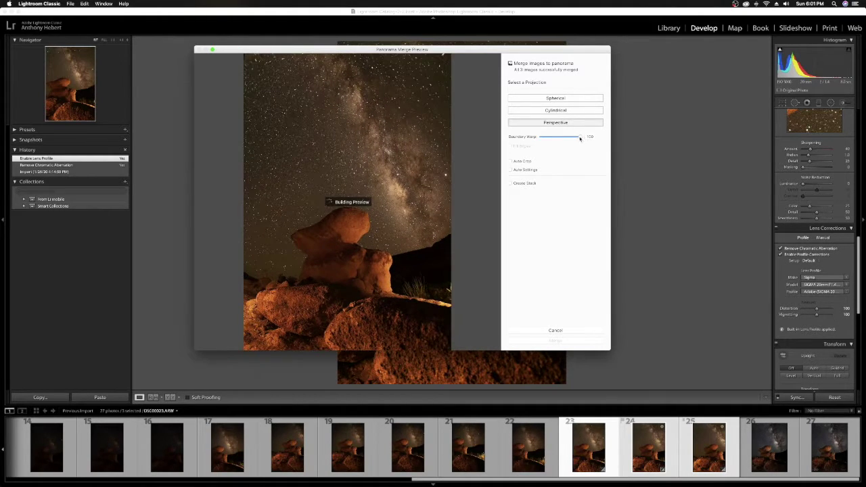
drag(579, 138, 595, 140)
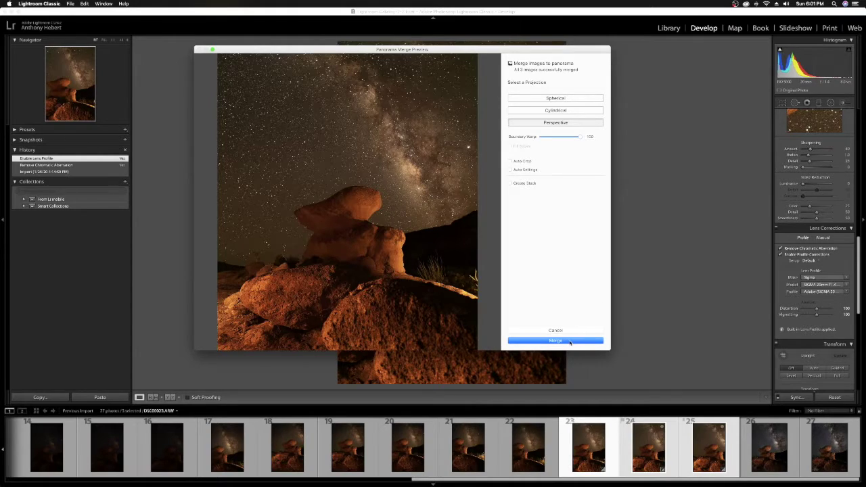
click(569, 341)
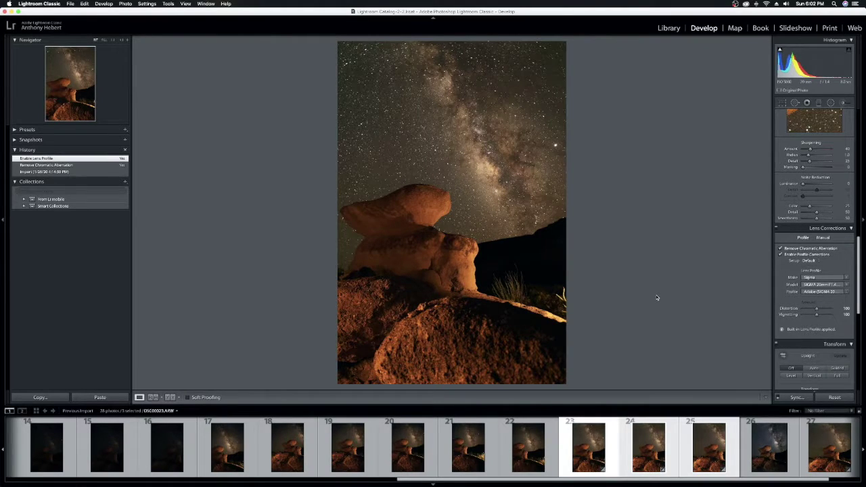
Open the merged panorama DSC00023-Pano-2.dng, frame 27, in the Develop module.
click(809, 450)
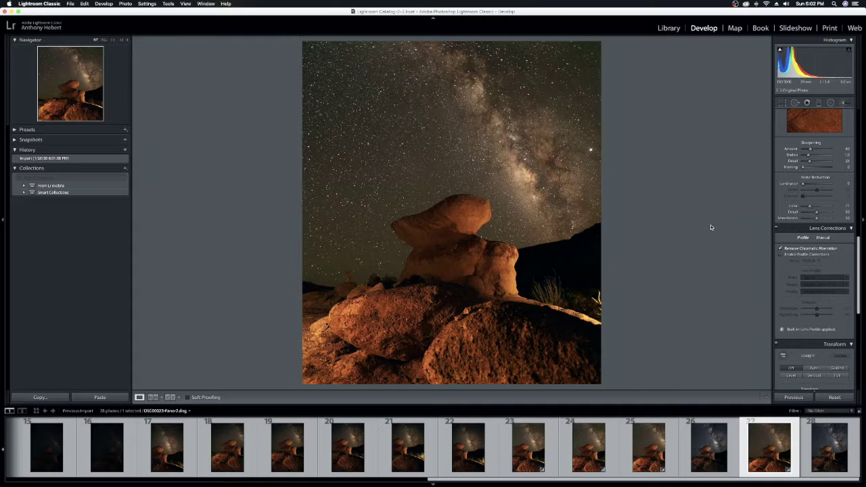
scroll(841, 270, up, 10)
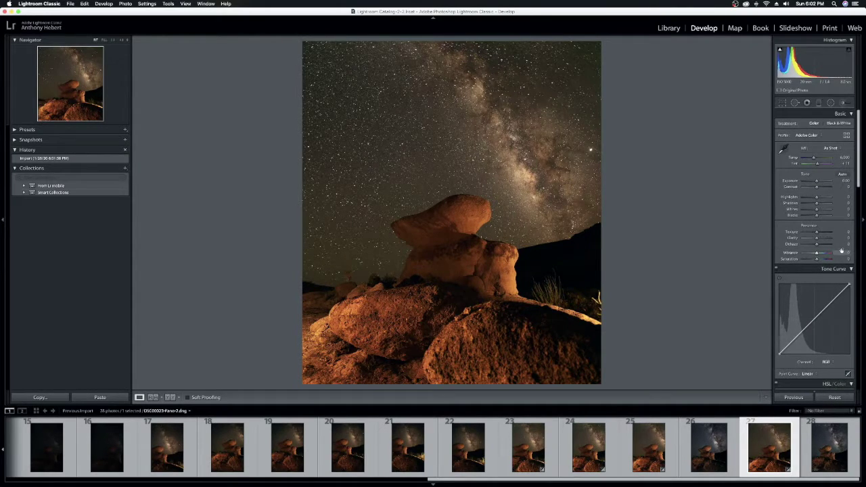
scroll(841, 251, down, 10)
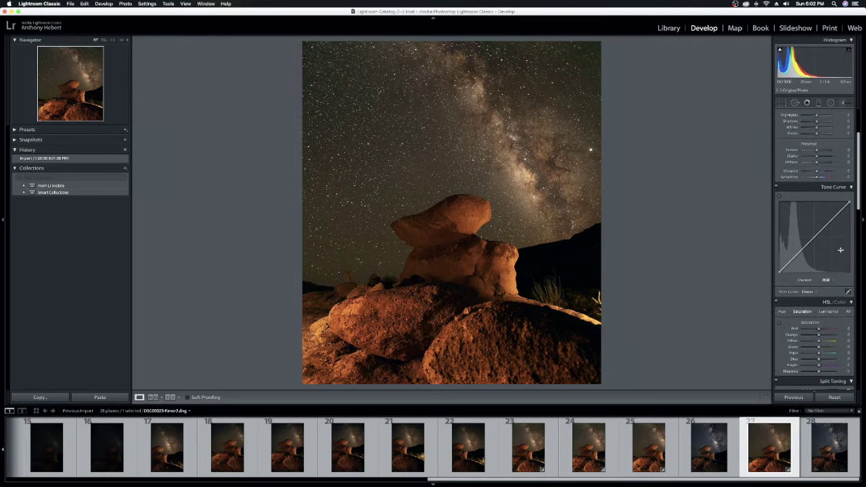
scroll(842, 251, down, 10)
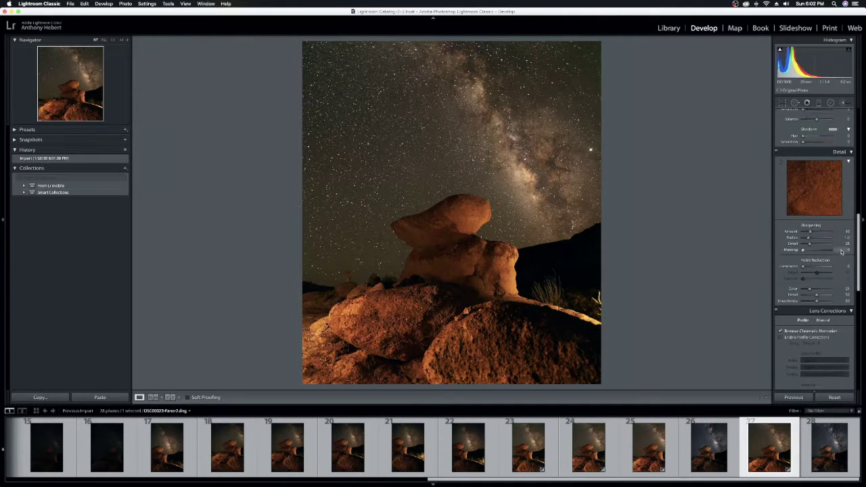
scroll(842, 251, up, 15)
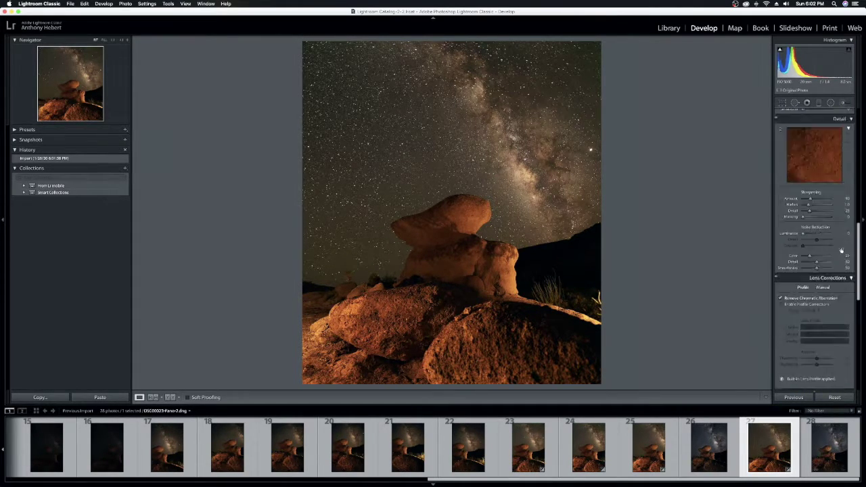
scroll(841, 250, up, 5)
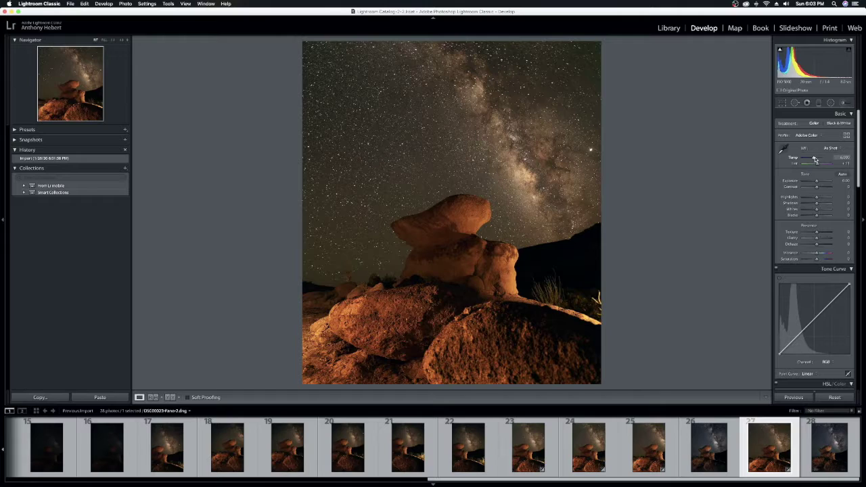
Cool the white balance by setting Temp to 5,300, then to 4,600.
drag(815, 160, 815, 160)
click(843, 158)
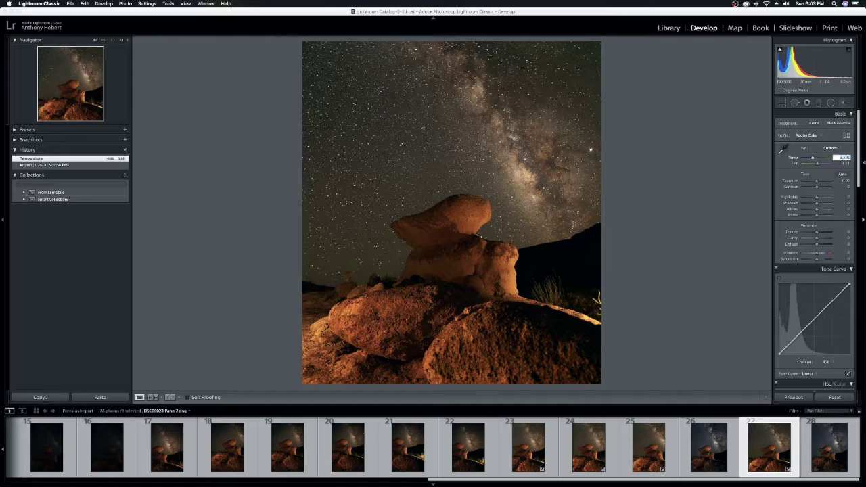
text(5,300)
key(Return)
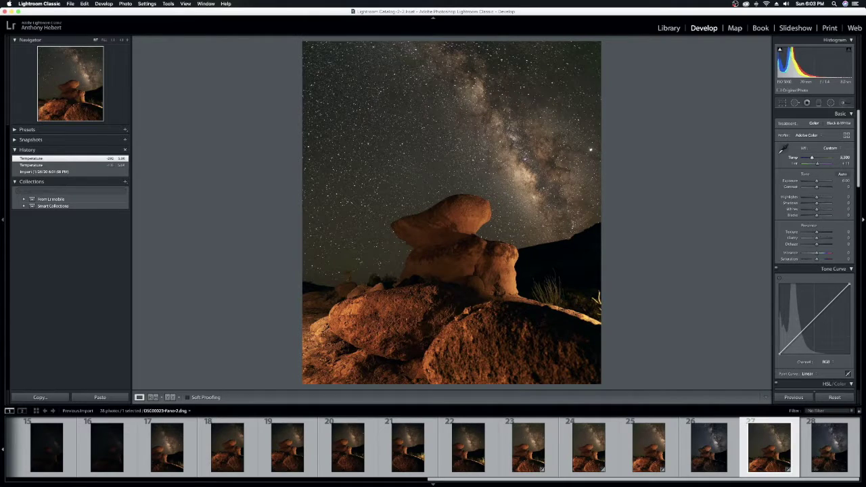
click(845, 158)
text(4600)
key(Return)
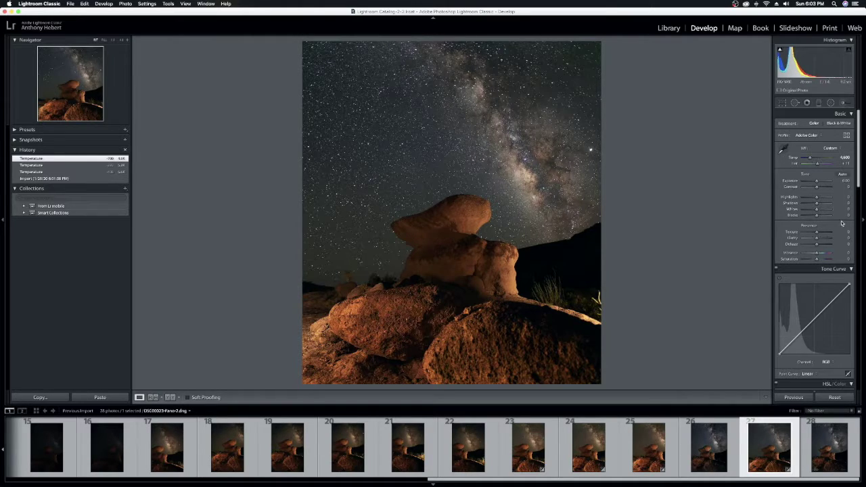
Lower the Orange saturation slightly in HSL Saturation after testing full desaturation.
scroll(839, 223, down, 2)
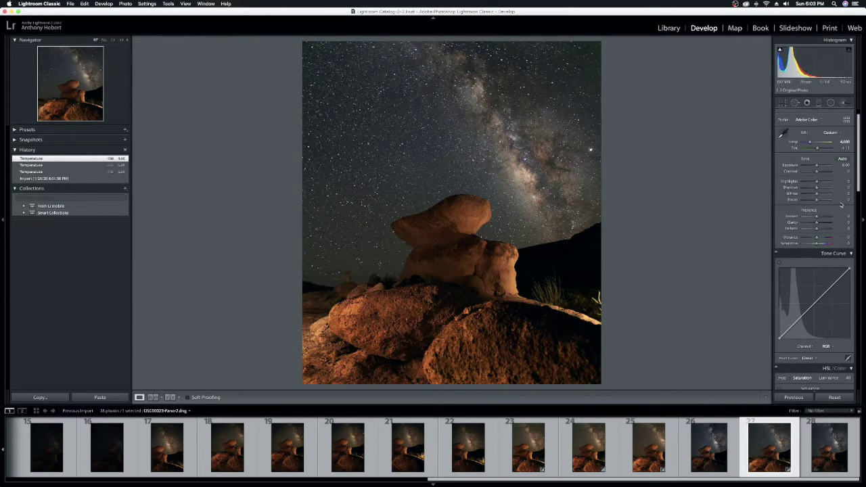
scroll(818, 177, down, 3)
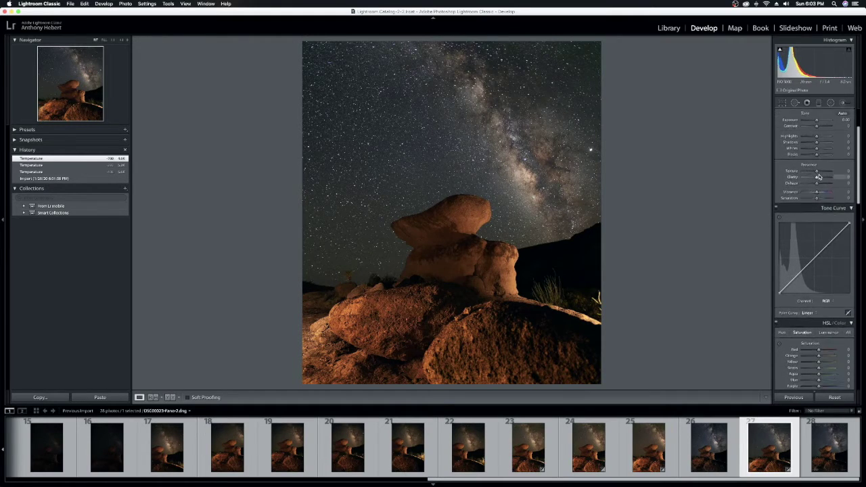
scroll(819, 178, up, 3)
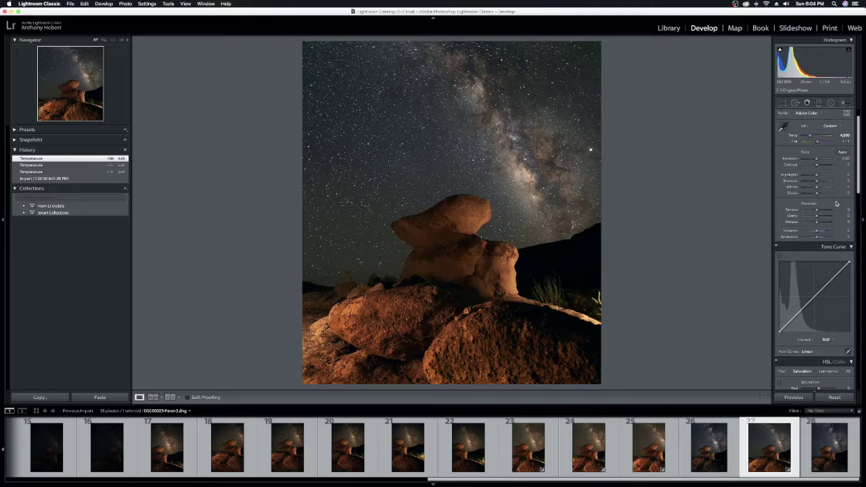
scroll(836, 203, up, 1)
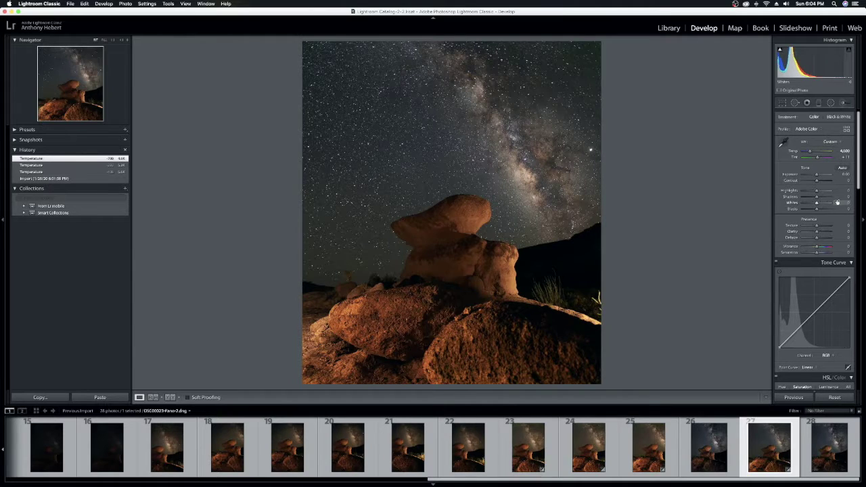
scroll(837, 202, down, 5)
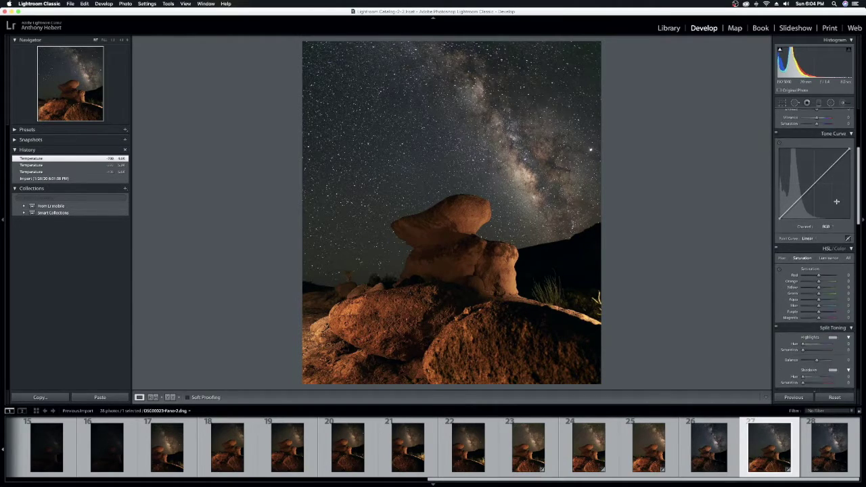
scroll(837, 202, up, 5)
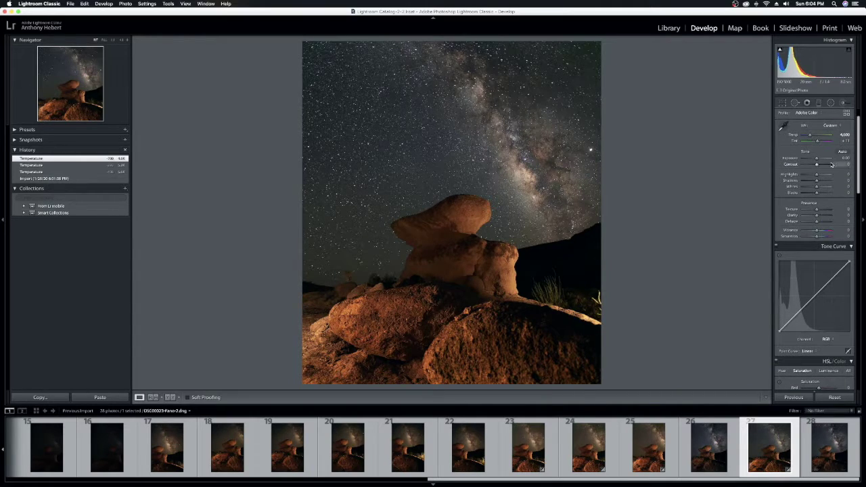
scroll(832, 247, down, 2)
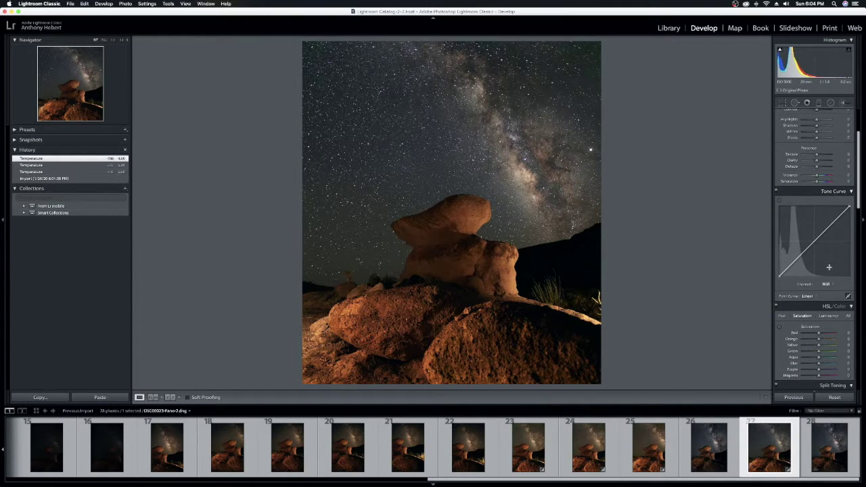
scroll(834, 281, down, 2)
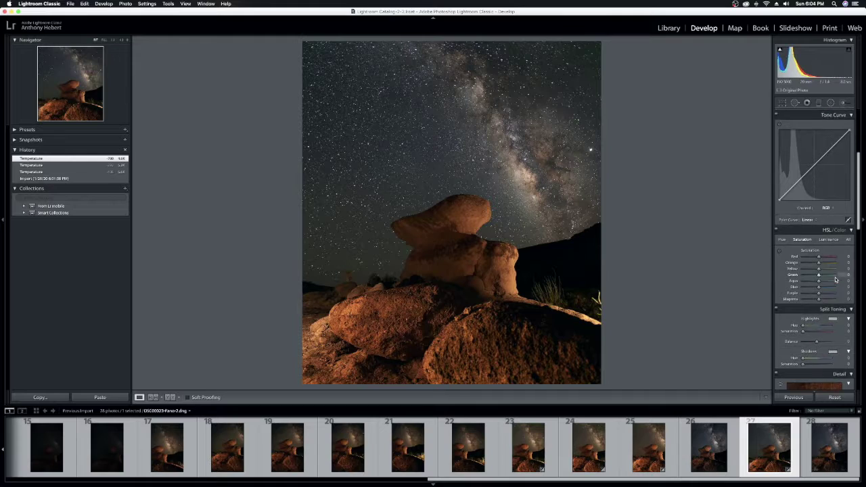
scroll(834, 280, down, 2)
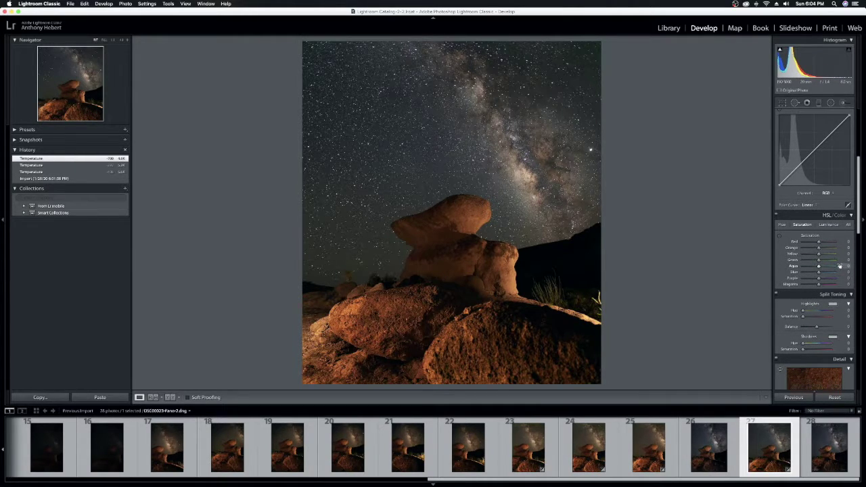
scroll(839, 265, down, 1)
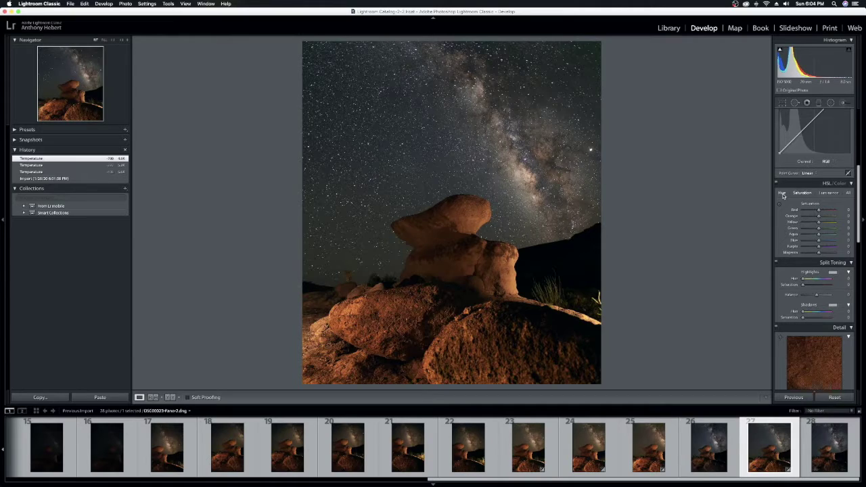
click(829, 194)
click(809, 195)
mouse_move(819, 218)
mouse_down()
mouse_move(793, 219)
mouse_move(839, 222)
mouse_move(819, 223)
mouse_up()
drag(818, 218, 816, 218)
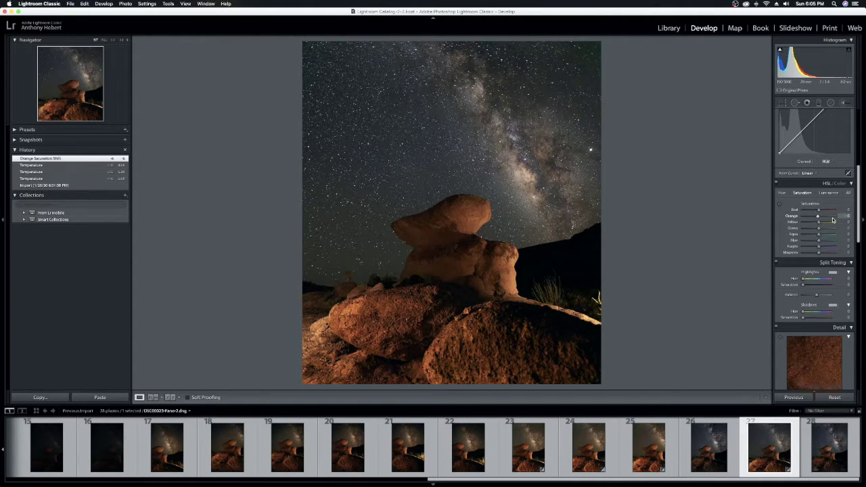
Set sharpening Masking to about 82 using the Alt mask preview, and Amount to about 48.
scroll(839, 222, down, 5)
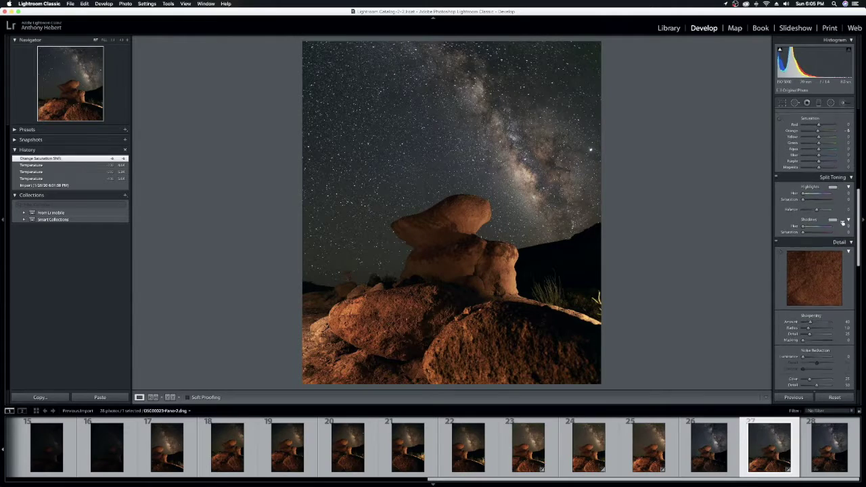
scroll(842, 222, down, 1)
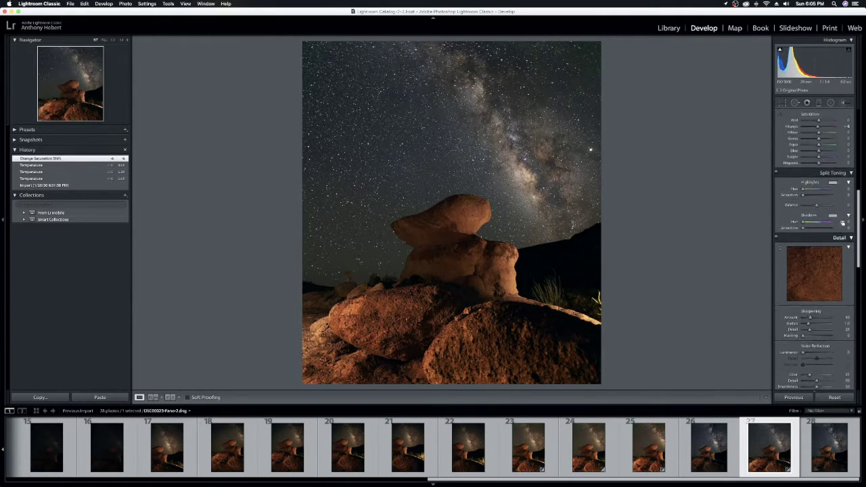
scroll(842, 221, down, 4)
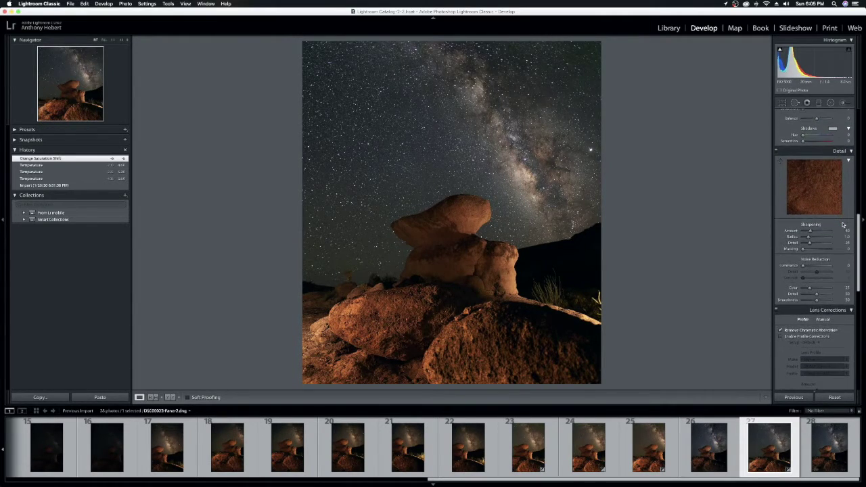
scroll(844, 223, up, 4)
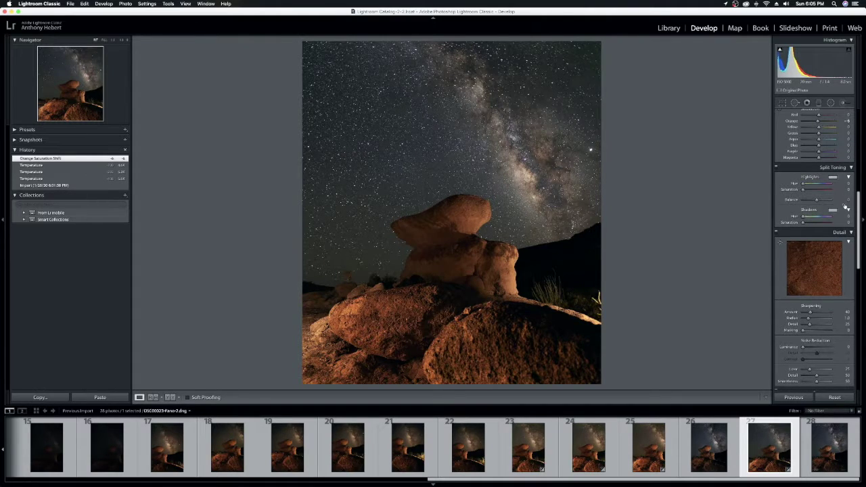
scroll(849, 254, down, 2)
scroll(849, 254, down, 2)
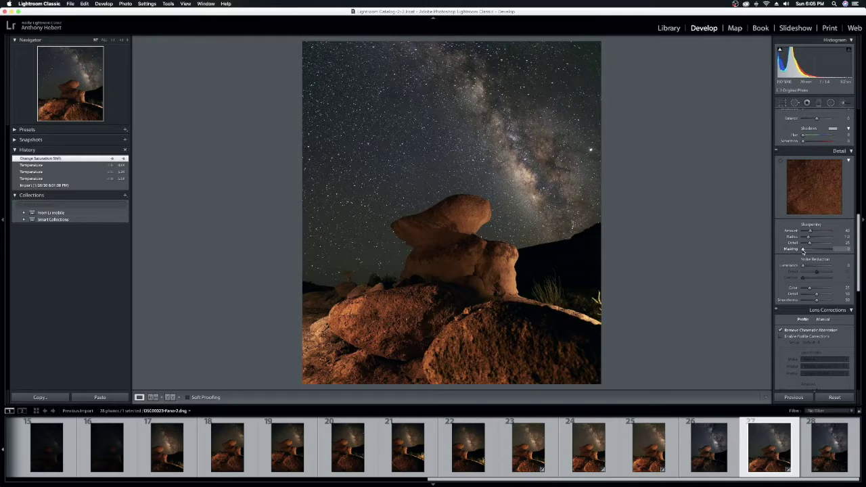
key(alt)
drag(803, 250, 803, 251)
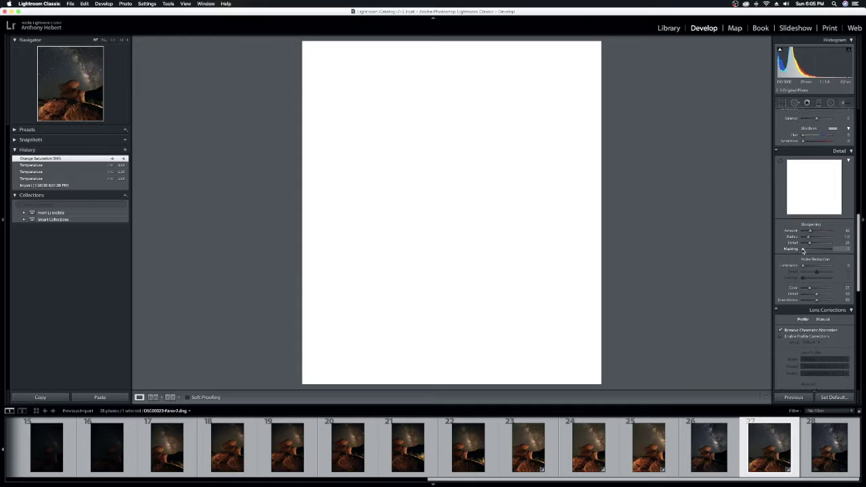
drag(802, 250, 824, 249)
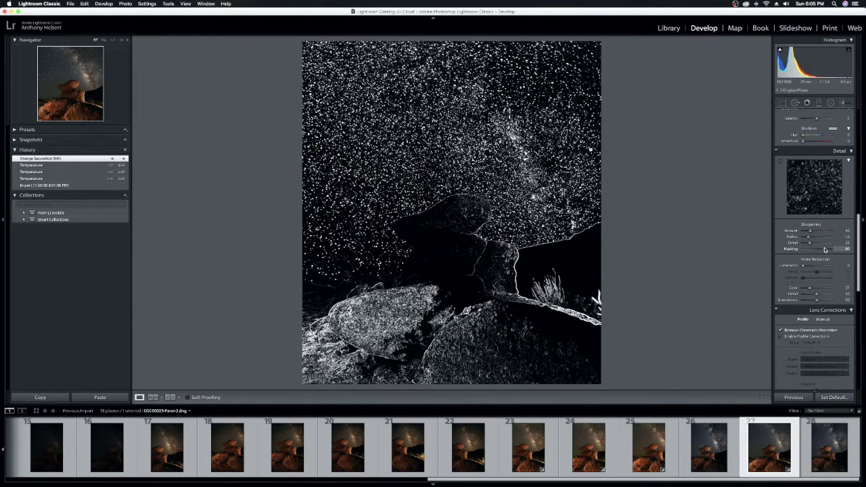
drag(825, 249, 825, 250)
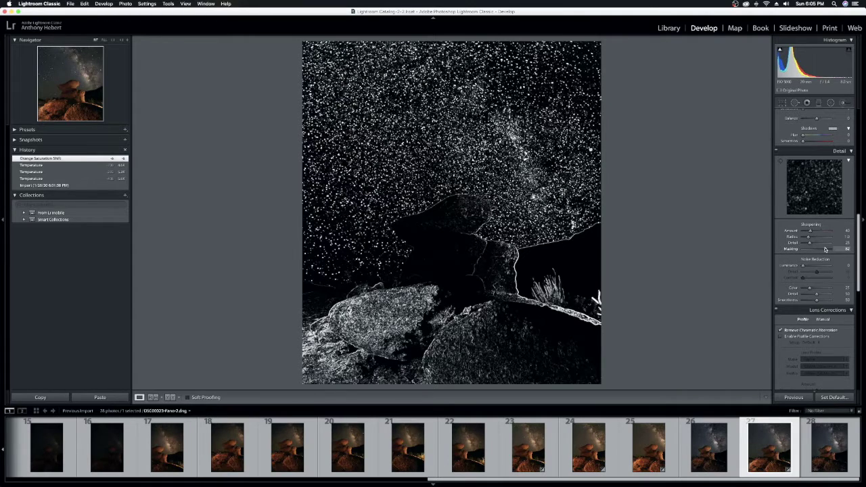
drag(826, 250, 825, 250)
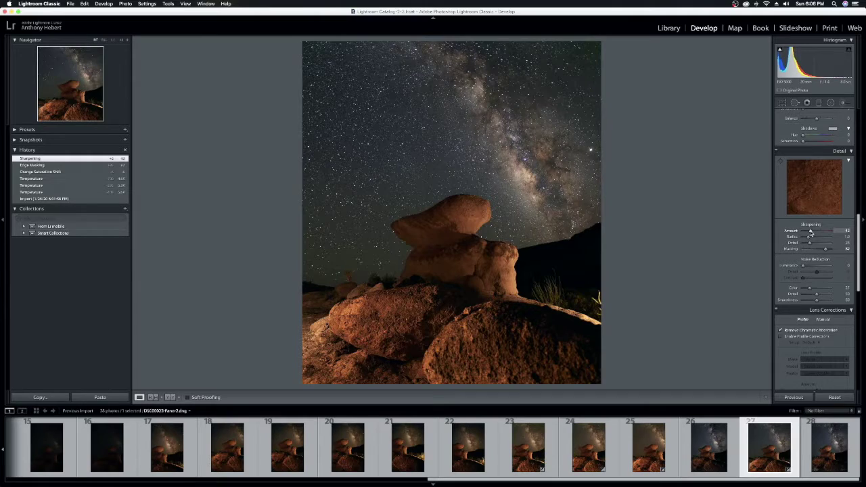
mouse_move(811, 232)
mouse_down()
mouse_move(827, 233)
mouse_move(812, 232)
mouse_up()
drag(811, 233, 812, 234)
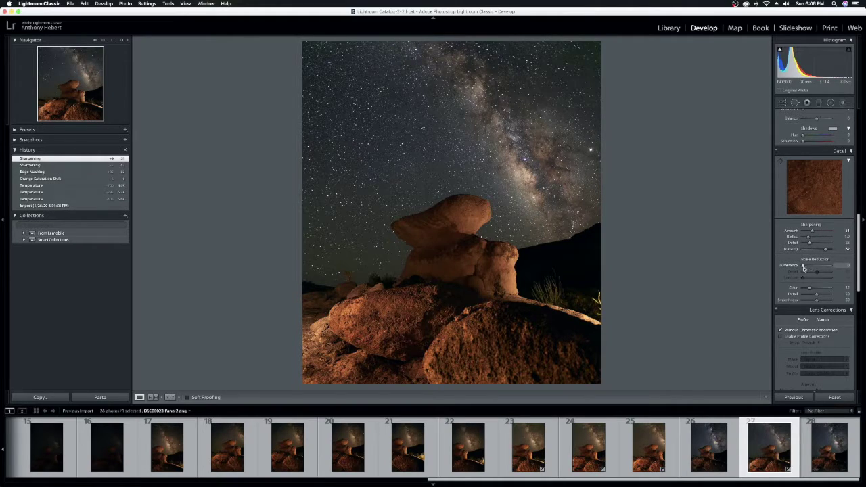
Set Luminance noise reduction to 35 after a 1:1 sky check, and Color to 36.
scroll(808, 268, down, 3)
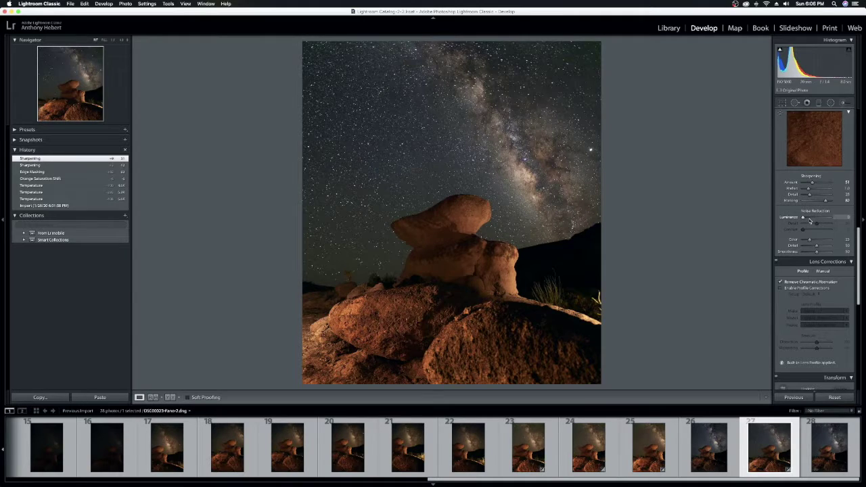
drag(809, 219, 811, 218)
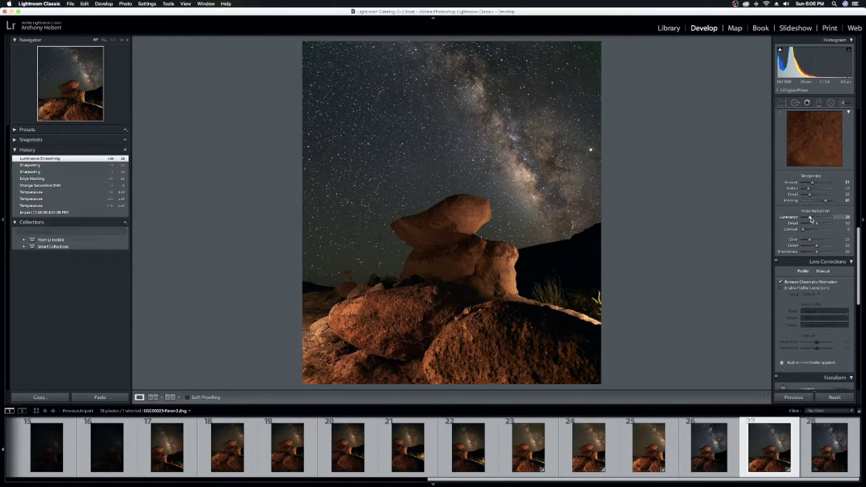
drag(810, 219, 838, 220)
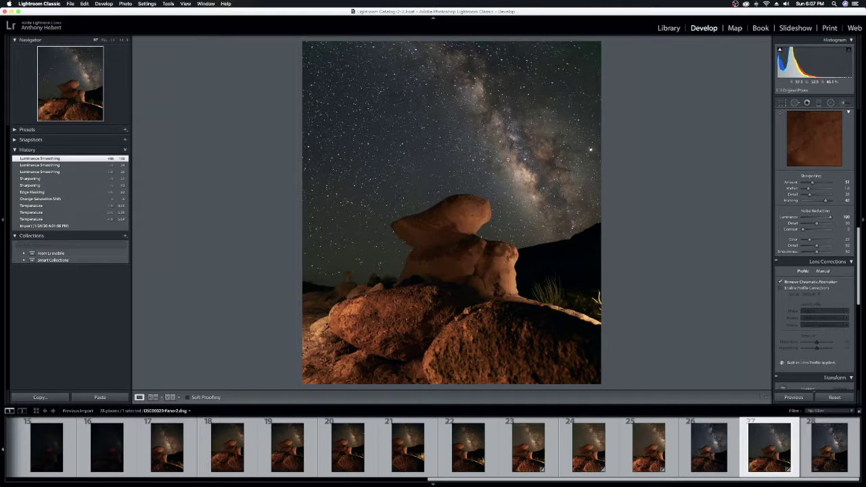
click(547, 195)
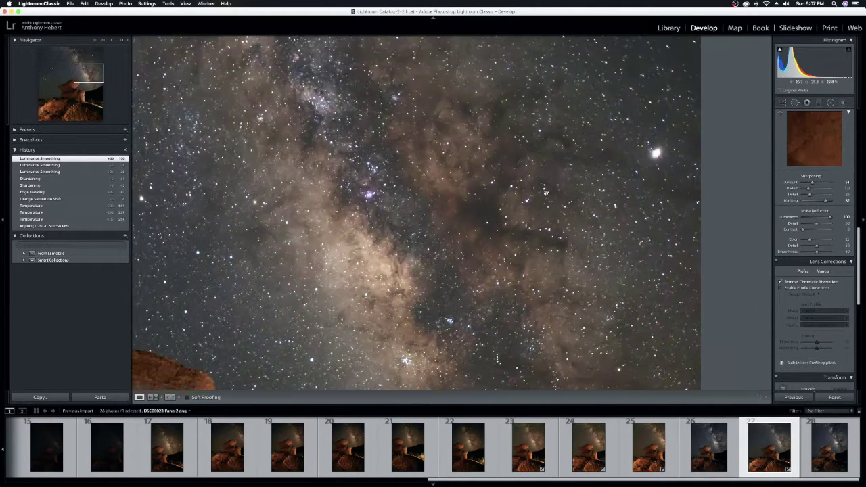
scroll(546, 194, up, 5)
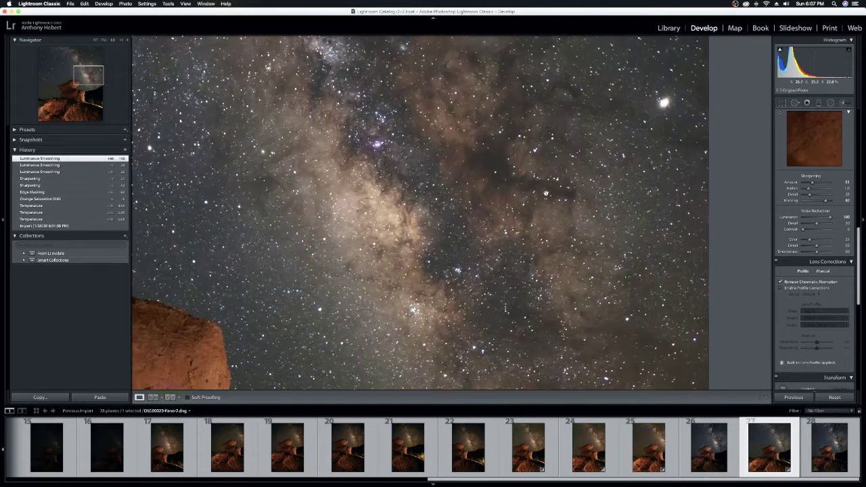
scroll(553, 221, left, 5)
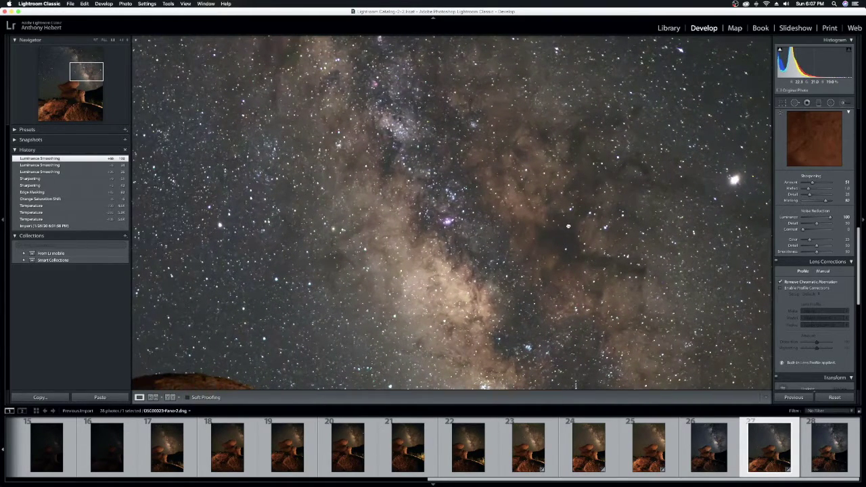
click(569, 226)
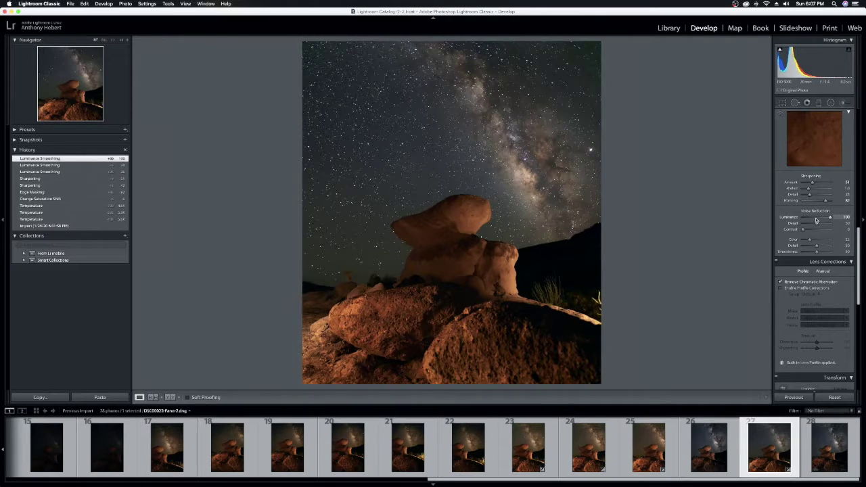
drag(816, 220, 813, 217)
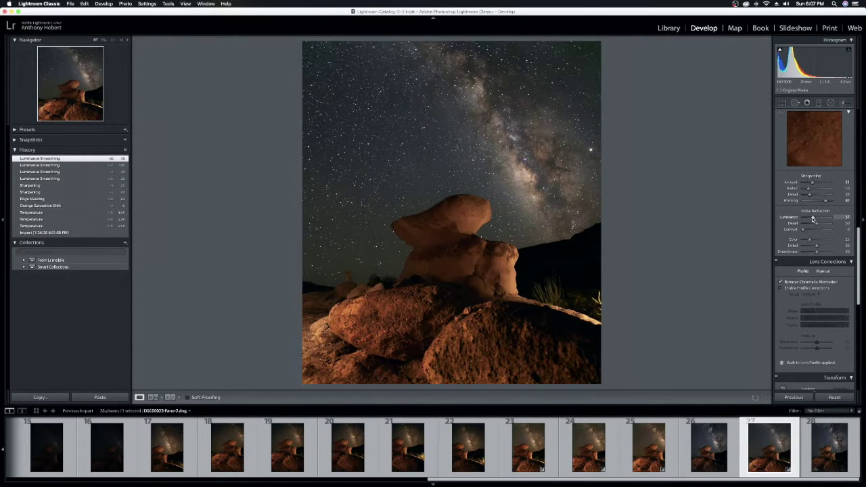
drag(813, 218, 814, 243)
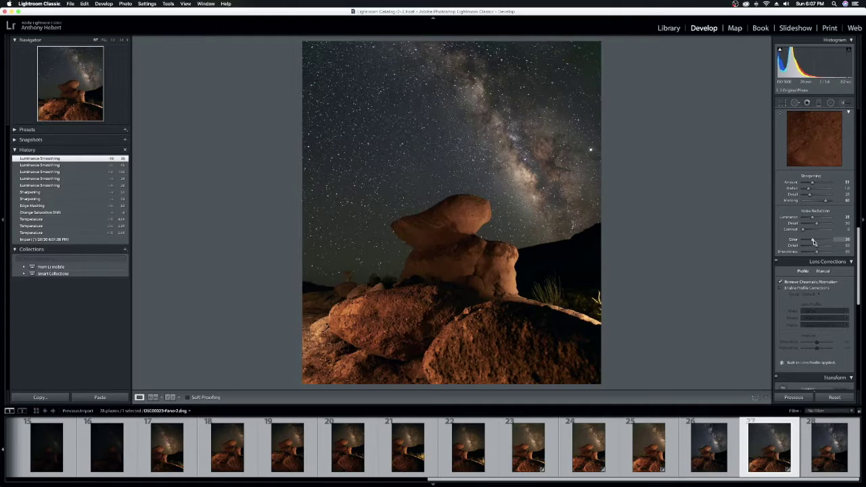
drag(814, 242, 815, 242)
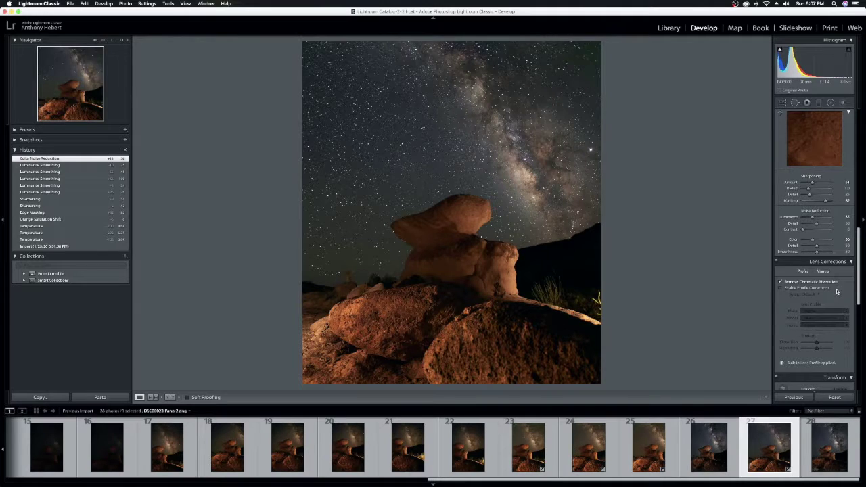
scroll(836, 291, down, 3)
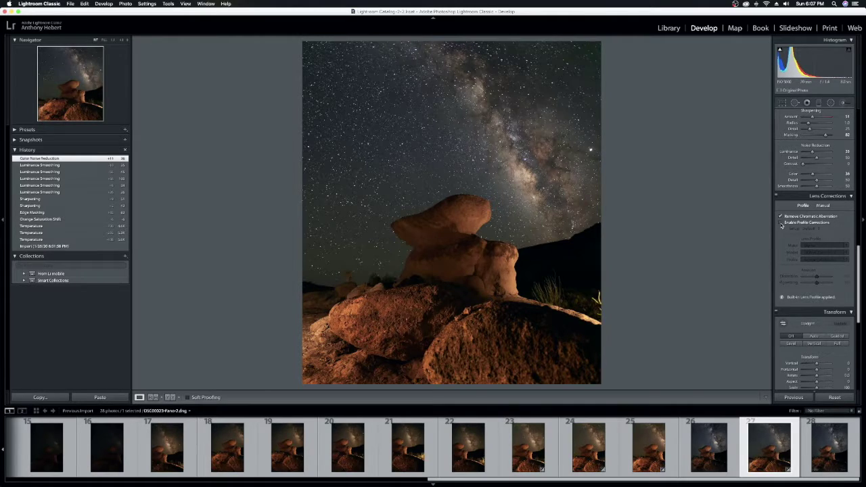
click(781, 223)
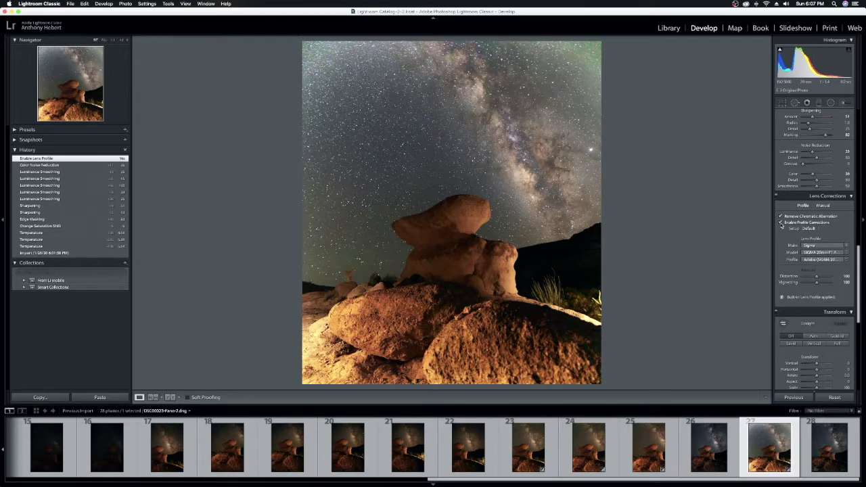
click(781, 222)
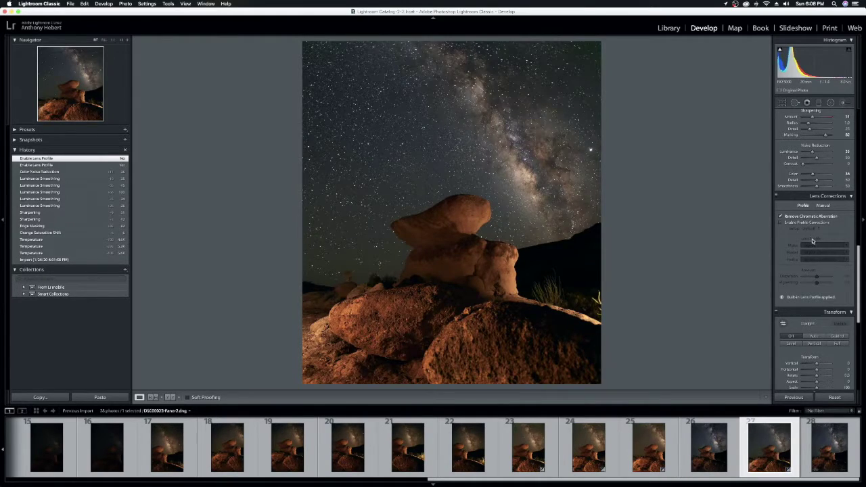
Set Highlights to +16, Shadows to +5 and Blacks to −2 in the Basic panel.
scroll(837, 251, down, 2)
scroll(837, 251, up, 12)
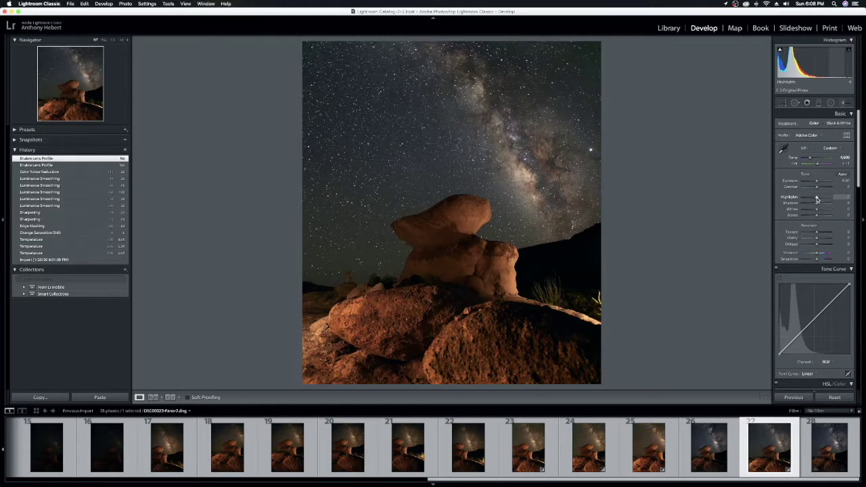
drag(819, 199, 819, 204)
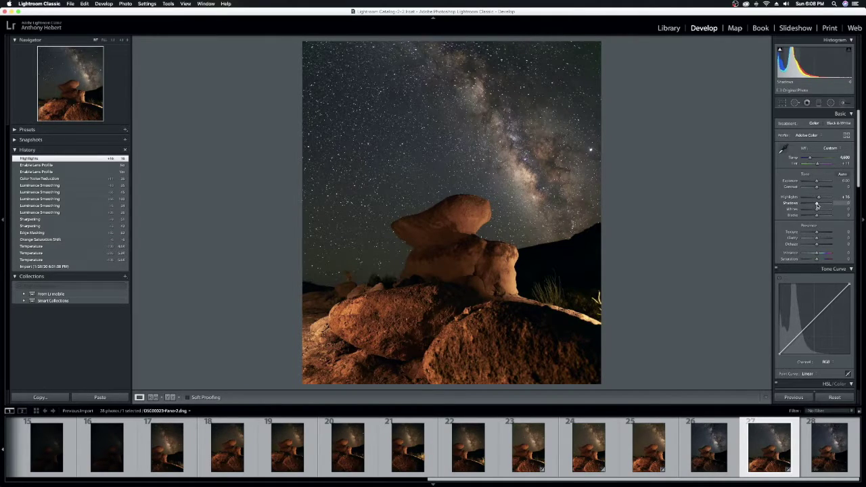
drag(816, 204, 815, 205)
drag(816, 204, 817, 206)
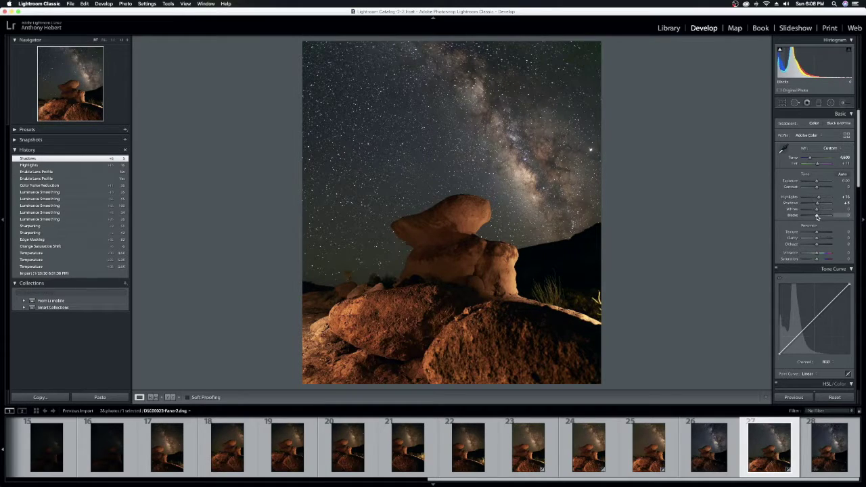
drag(817, 217, 817, 217)
Set Texture to +17 and Clarity to +10 after previewing Clarity at +100.
drag(817, 217, 817, 217)
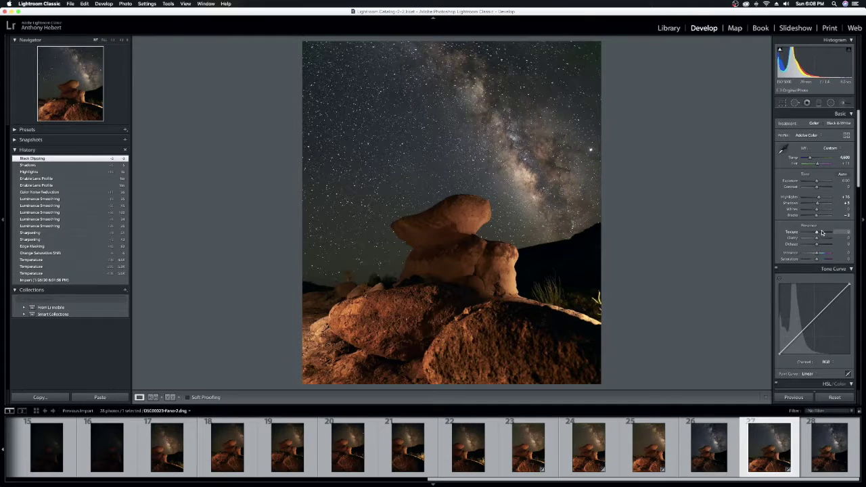
scroll(817, 216, down, 1)
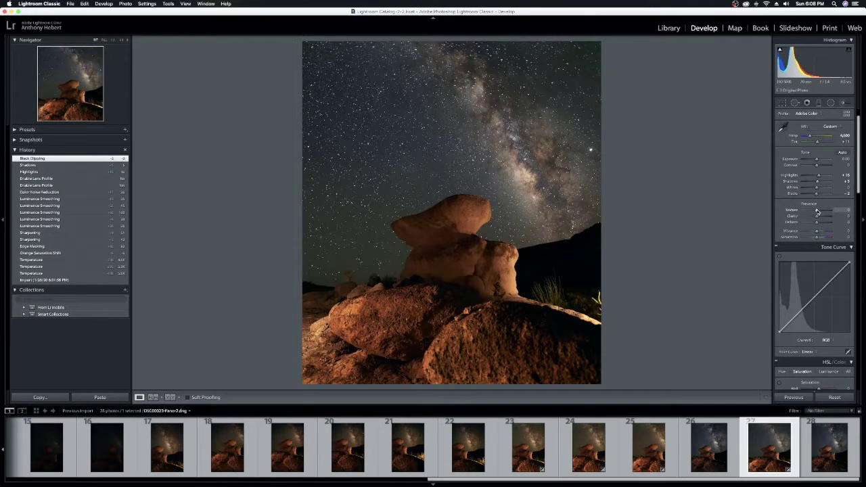
drag(817, 212, 818, 212)
drag(819, 211, 818, 212)
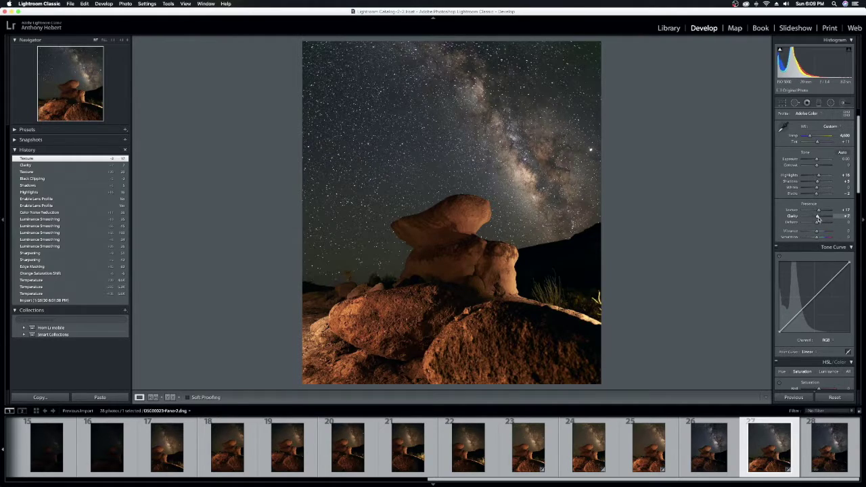
drag(816, 217, 830, 217)
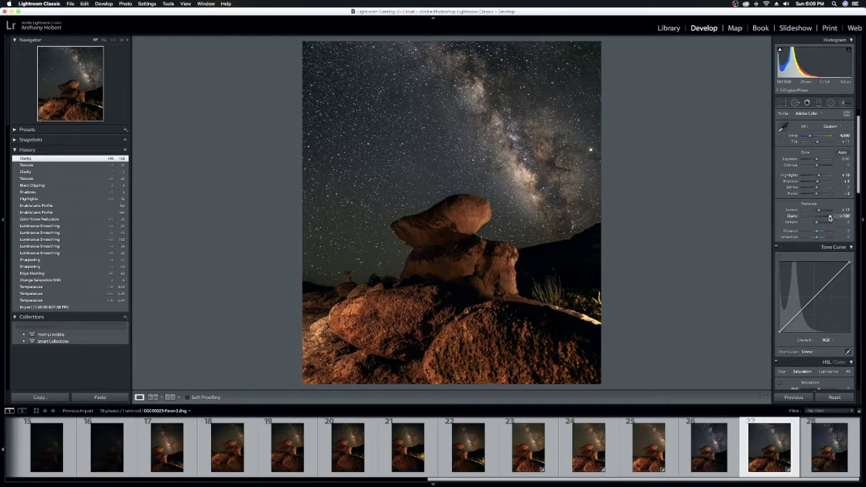
drag(831, 218, 817, 218)
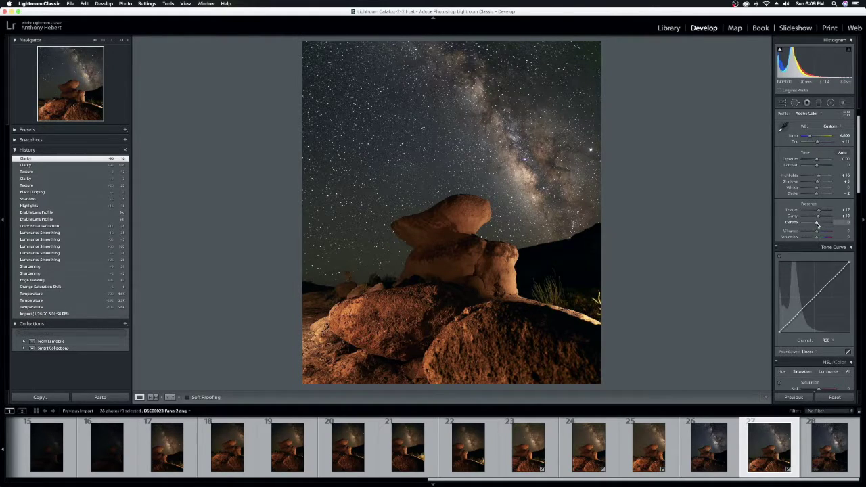
Set Dehaze to +12, Vibrance to +10 and Saturation to -3.
drag(817, 224, 818, 224)
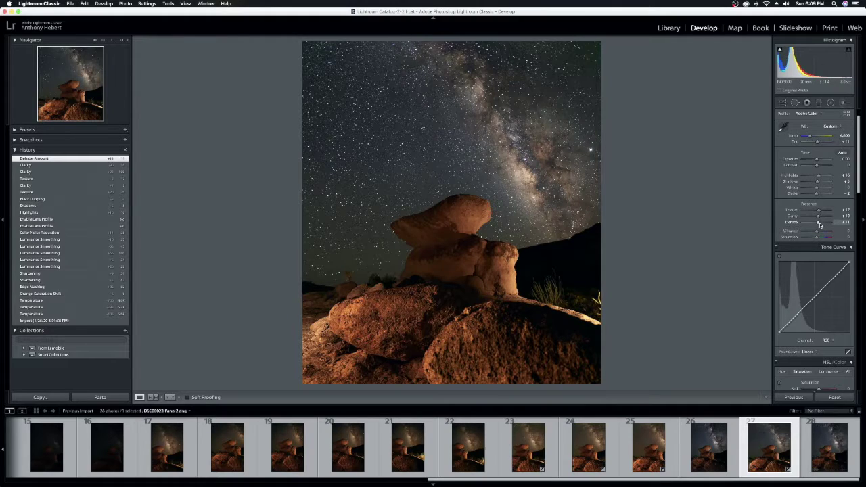
scroll(829, 224, down, 2)
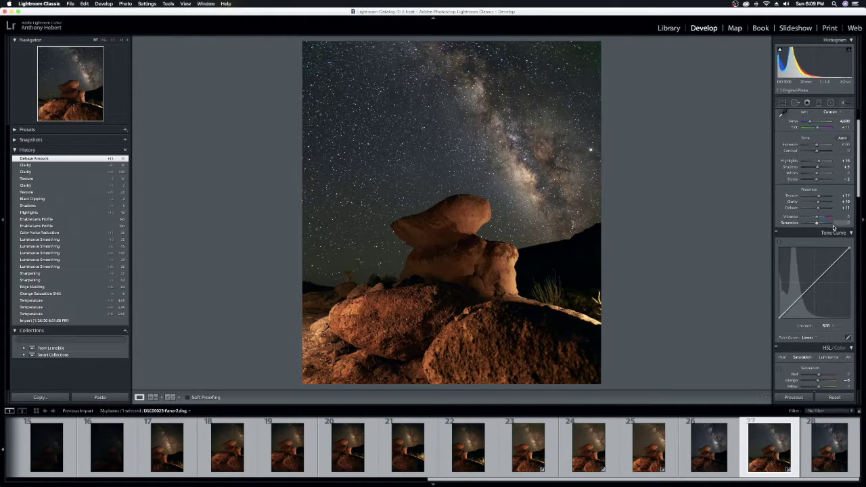
drag(819, 208, 830, 208)
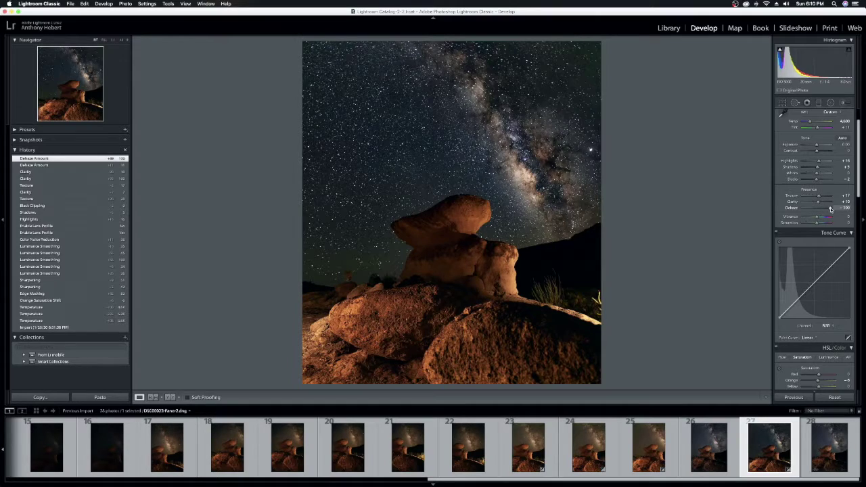
drag(831, 210, 818, 211)
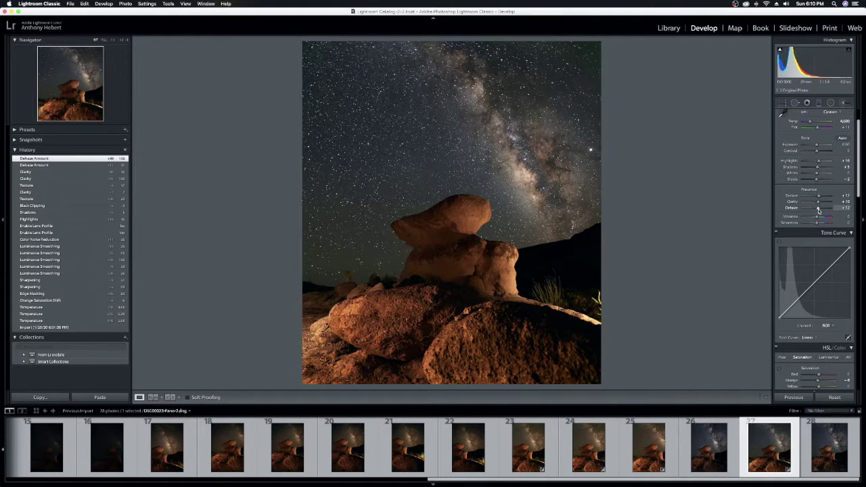
drag(819, 210, 819, 210)
scroll(824, 218, down, 2)
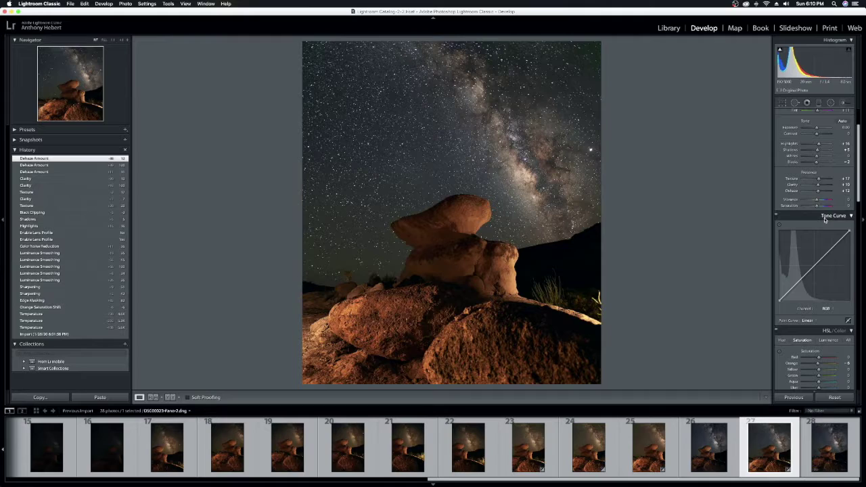
drag(817, 202, 820, 202)
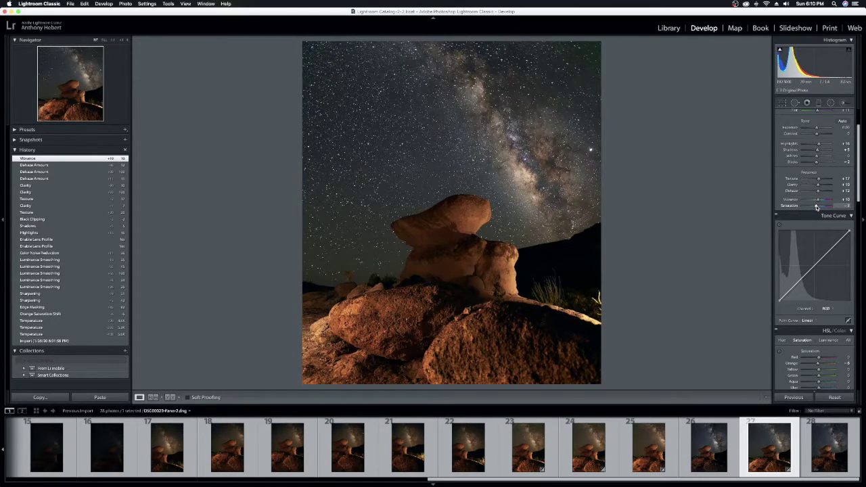
drag(817, 207, 816, 207)
scroll(839, 207, up, 3)
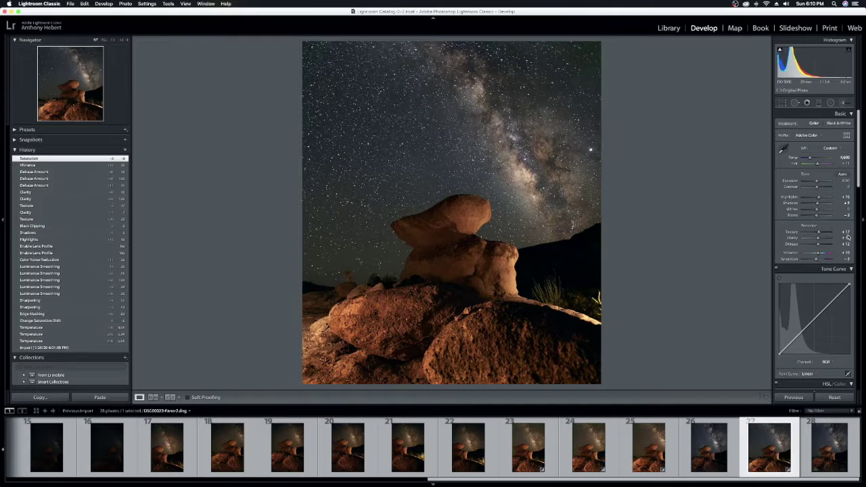
Add a lower and an upper point to the tone curve, lifting each slightly.
scroll(842, 259, down, 3)
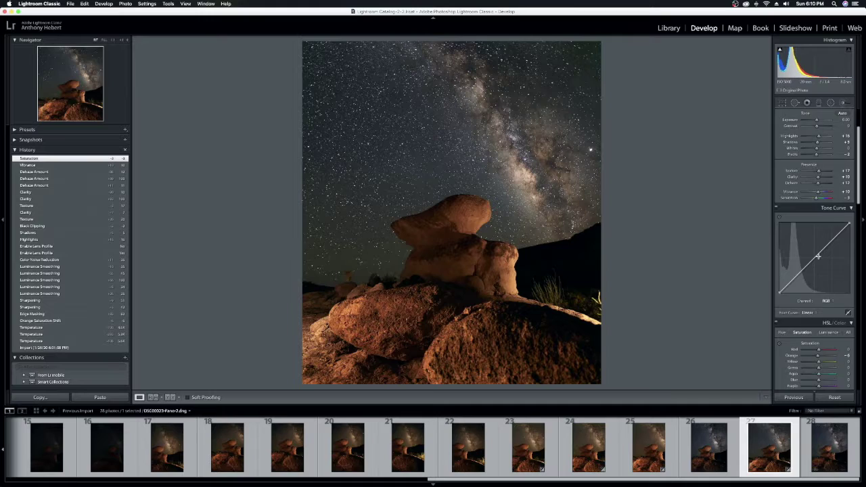
scroll(818, 256, up, 3)
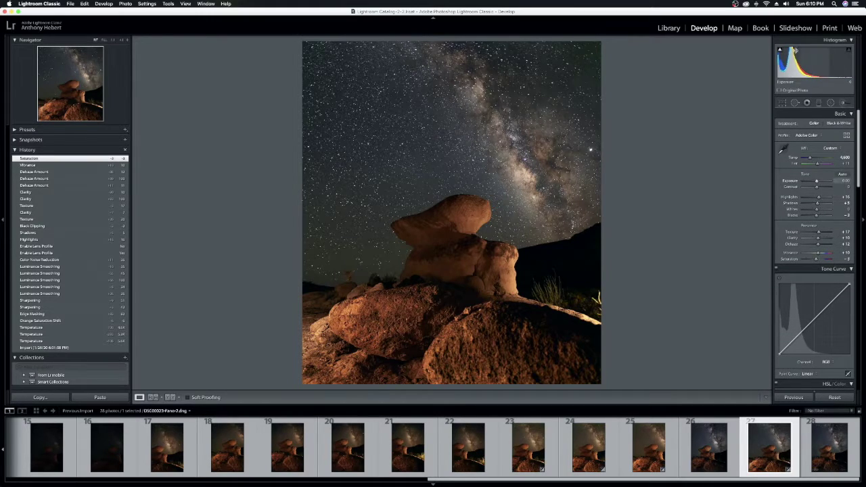
scroll(849, 322, down, 3)
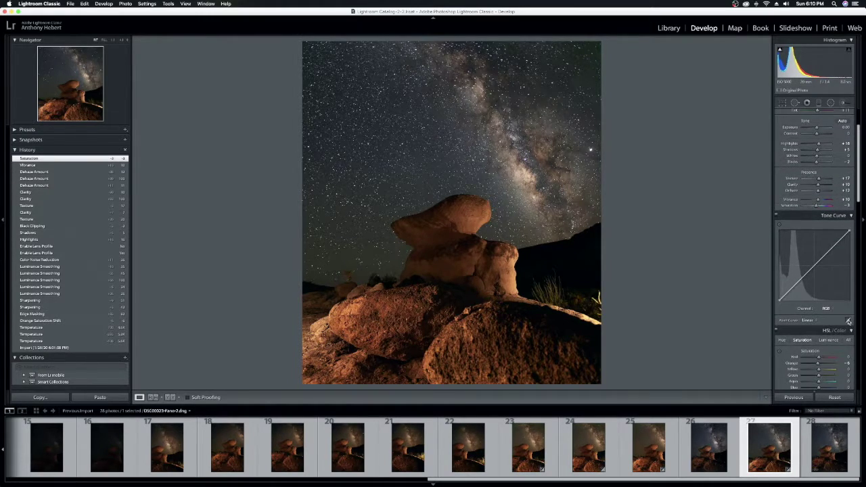
scroll(849, 322, up, 1)
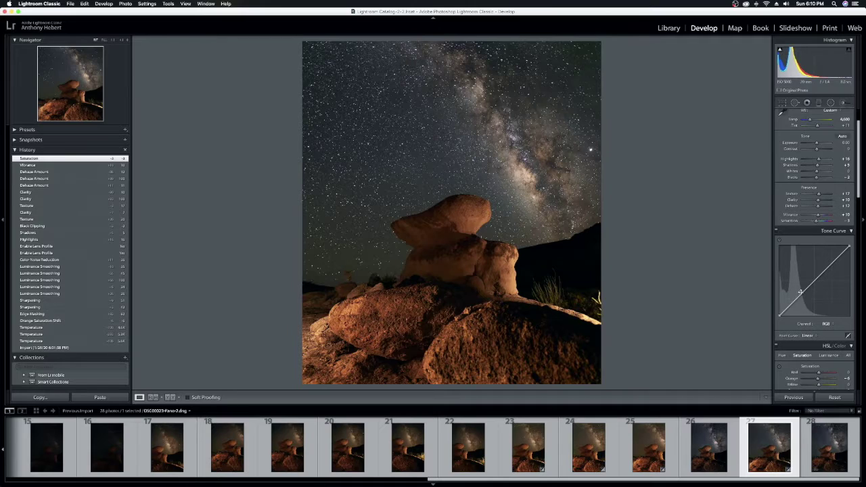
drag(802, 293, 803, 298)
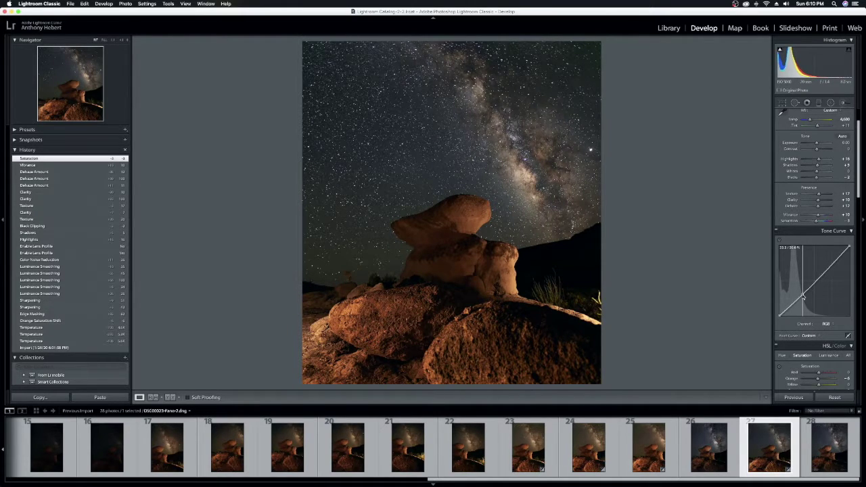
drag(803, 298, 800, 292)
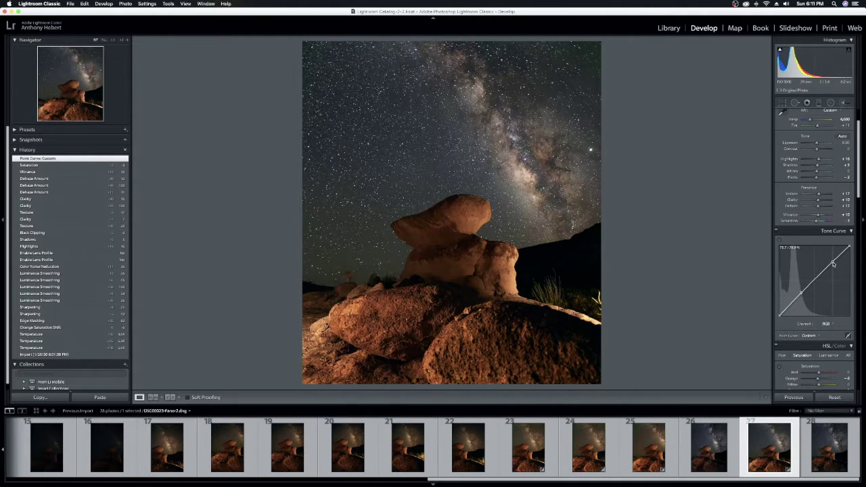
drag(833, 265, 834, 265)
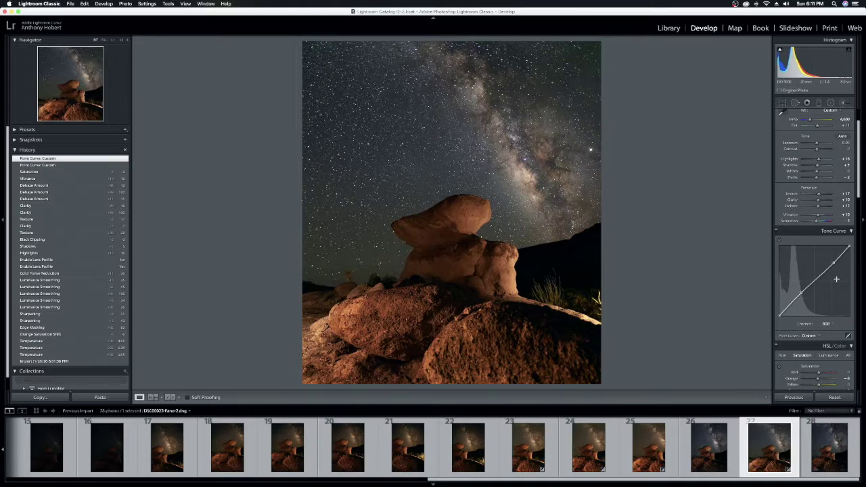
scroll(837, 278, down, 1)
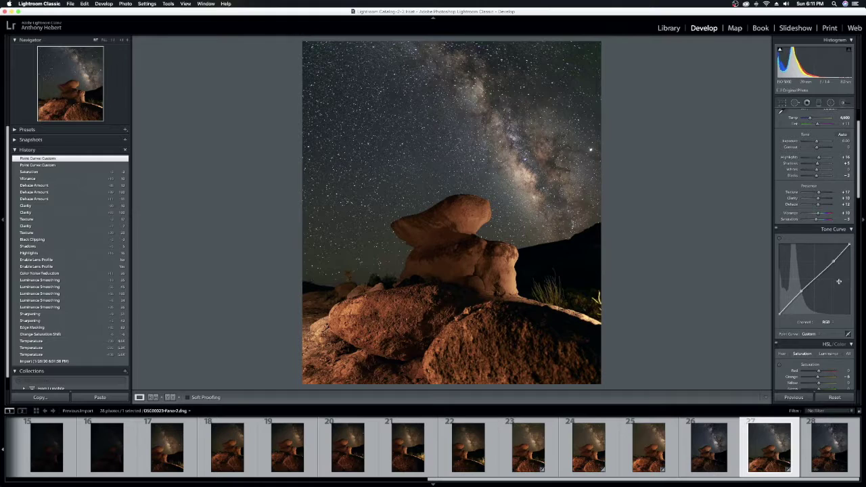
Shift the Orange saturation in the HSL Saturation panel.
scroll(839, 281, down, 4)
scroll(840, 285, down, 1)
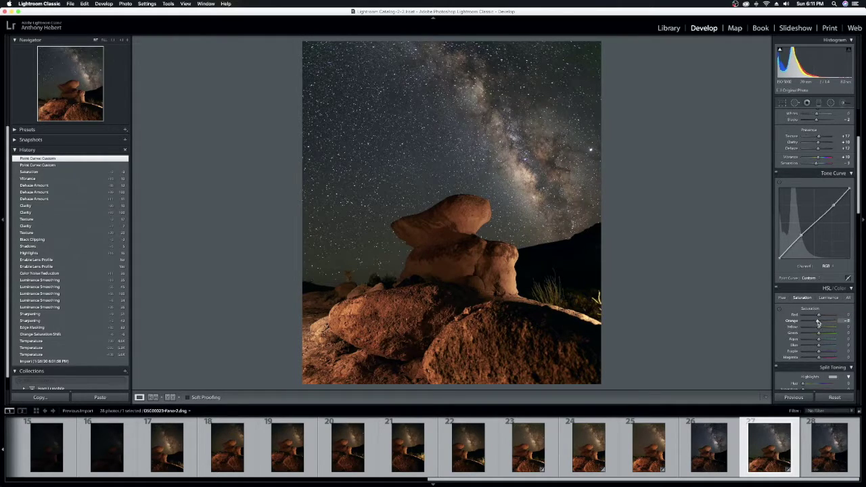
click(817, 323)
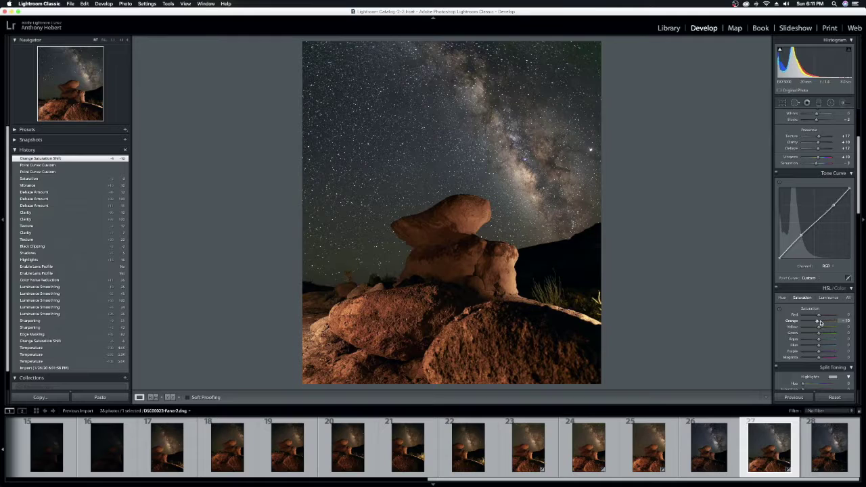
Cool the white balance temperature to 4,500 in the Basic panel.
scroll(825, 193, up, 5)
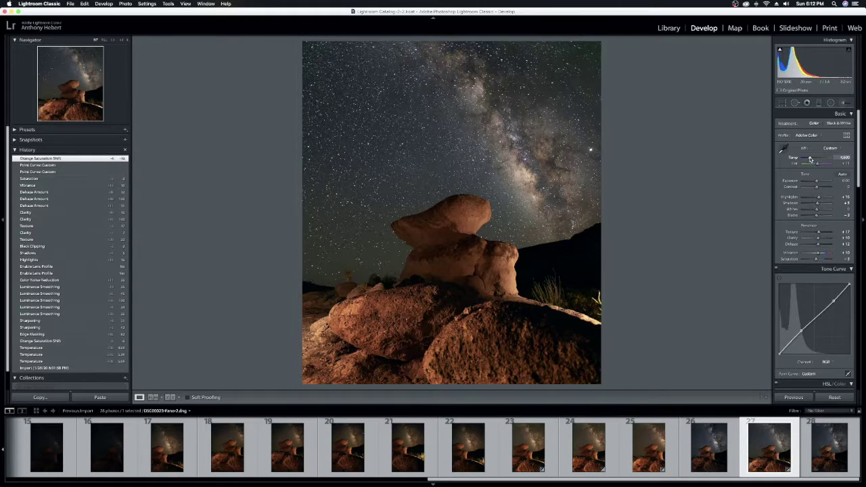
click(844, 157)
text(4,500)
key(Return)
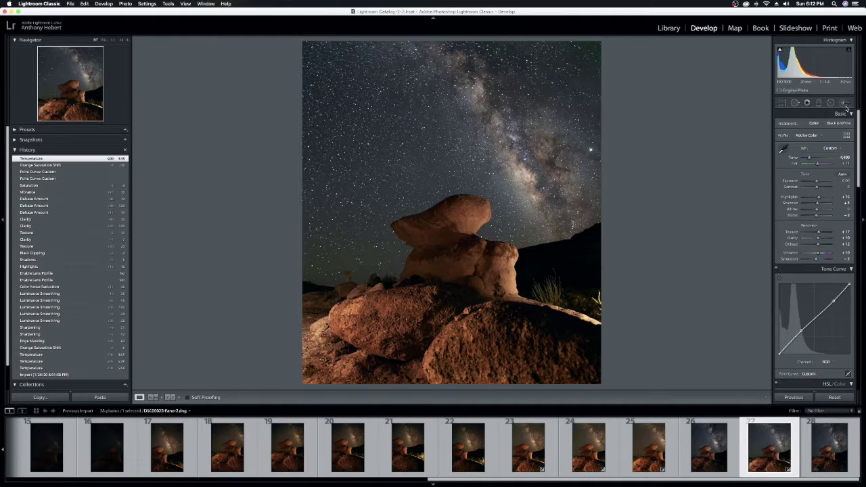
Pick the Adjustment Brush, set its size to about 11 and raise the flow slightly.
click(843, 103)
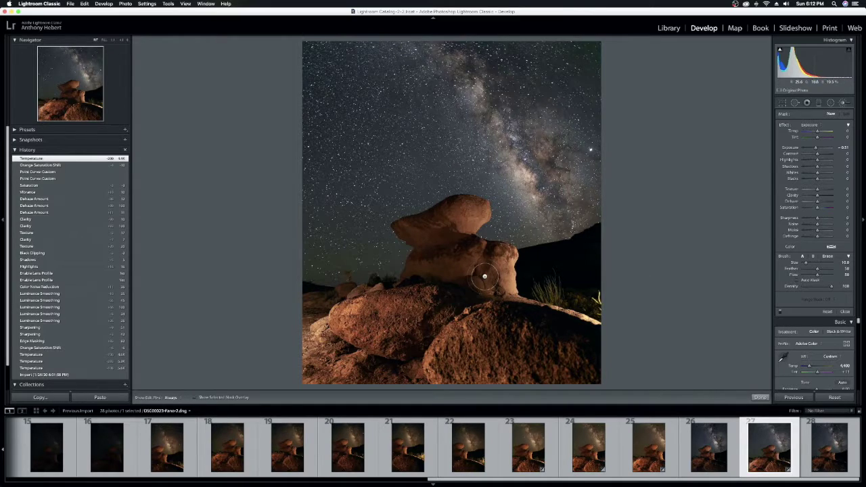
scroll(484, 277, up, 4)
scroll(485, 276, down, 1)
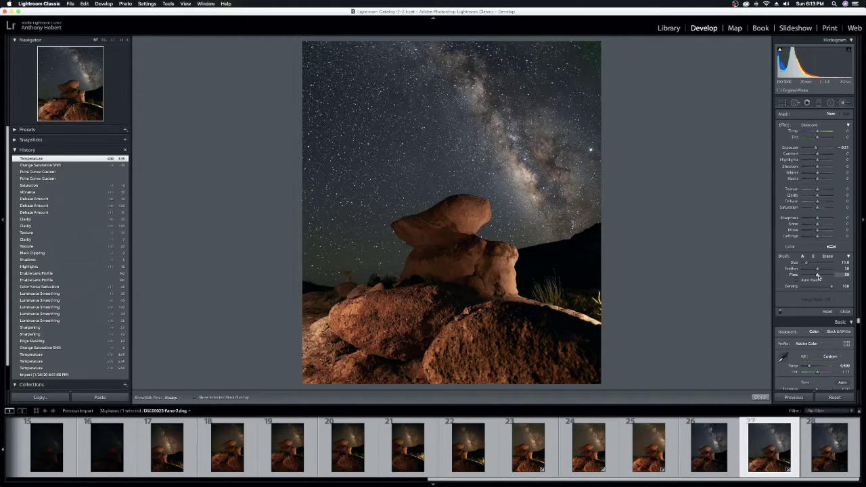
drag(817, 275, 821, 277)
Set brush exposure to 0.48 and paint a stroke over the hoodoo rock's middle.
drag(817, 149, 821, 149)
drag(820, 151, 818, 151)
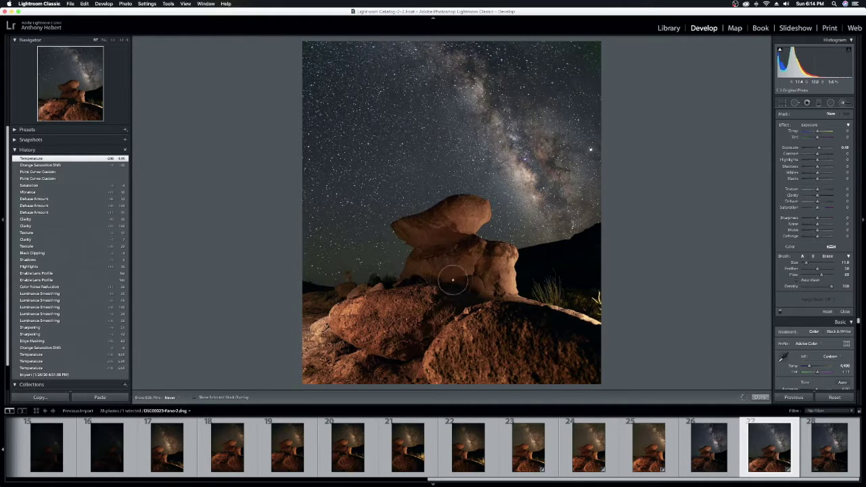
drag(436, 260, 450, 238)
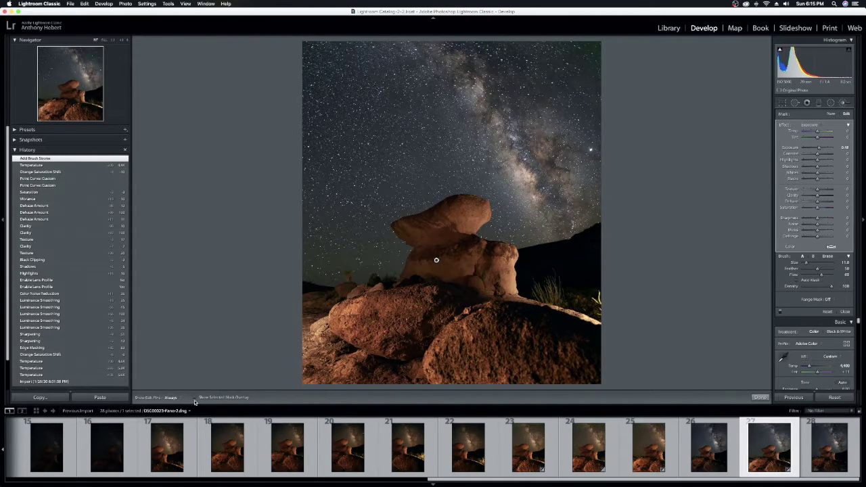
Check the rock's mask overlay, then retune its exposure to around 0.84 and add clarity 12.
click(230, 398)
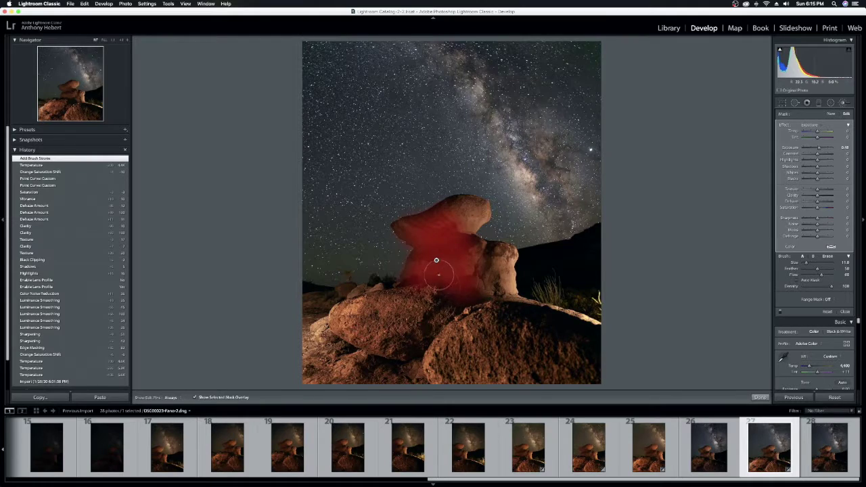
click(196, 398)
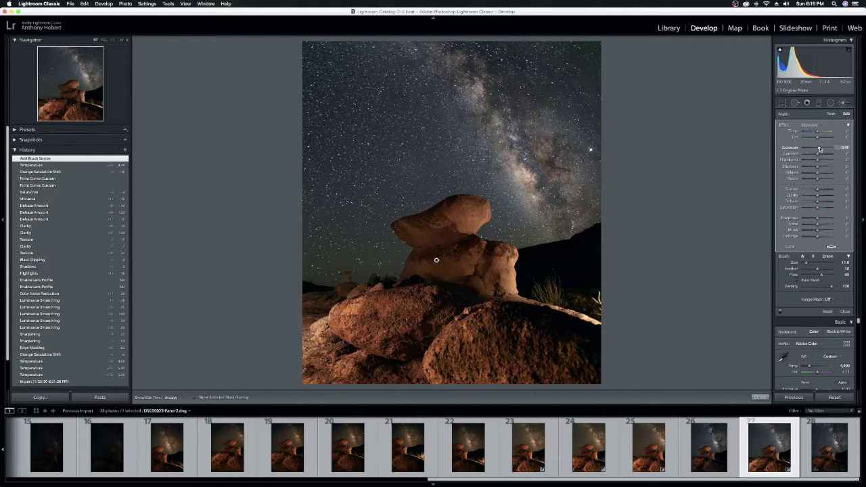
drag(820, 147, 831, 147)
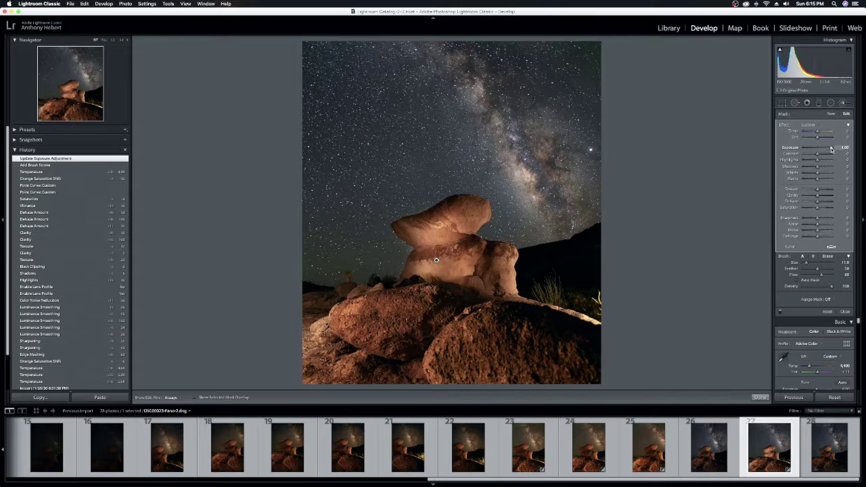
drag(832, 149, 824, 168)
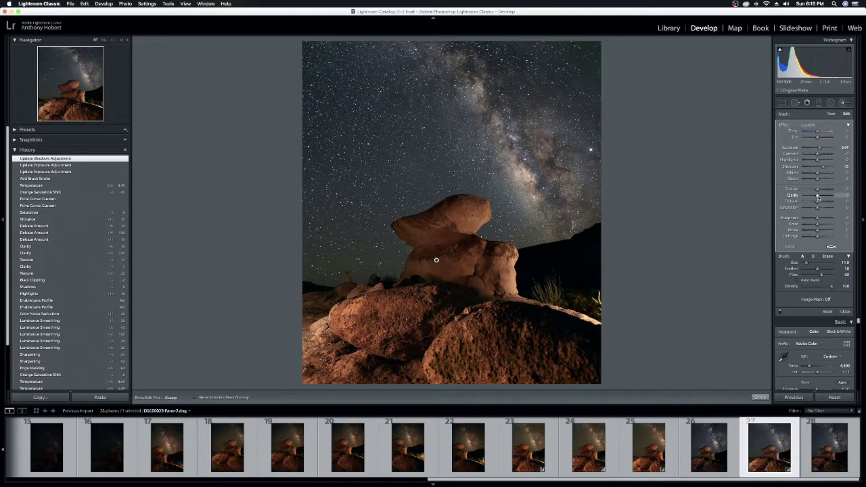
drag(817, 197, 818, 196)
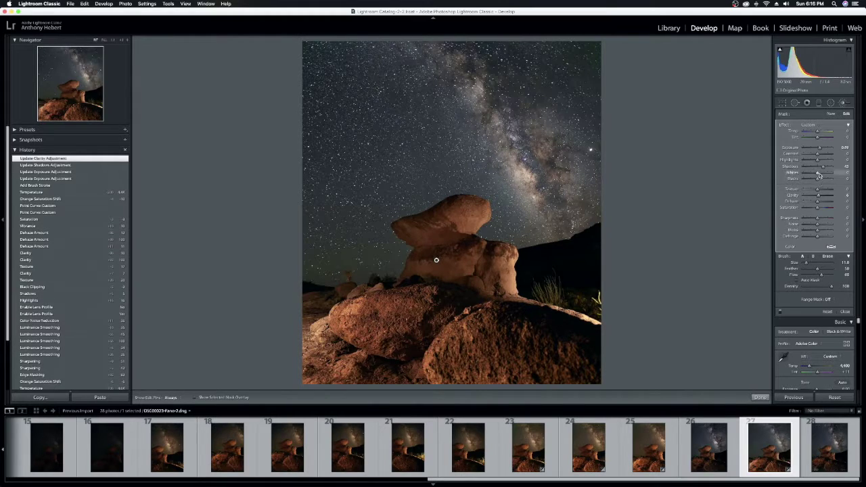
drag(820, 149, 820, 149)
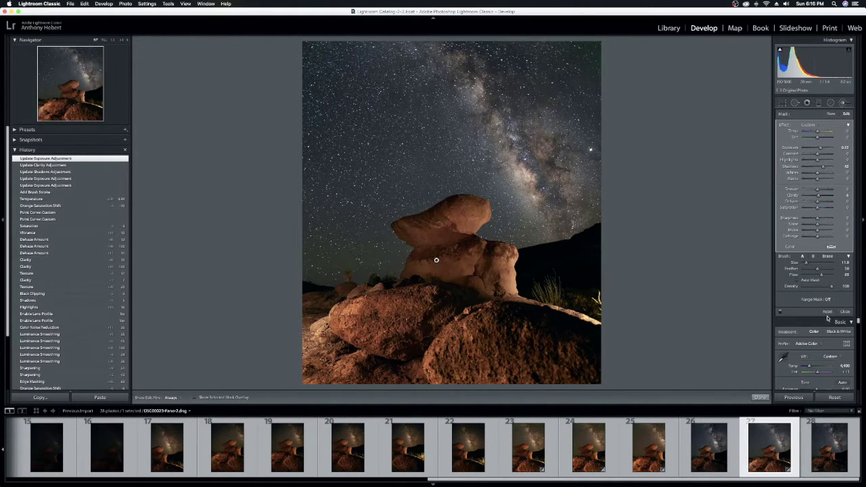
Show the mask overlay and paint the rock adjustment over the hoodoo's upper-left lobe.
click(195, 398)
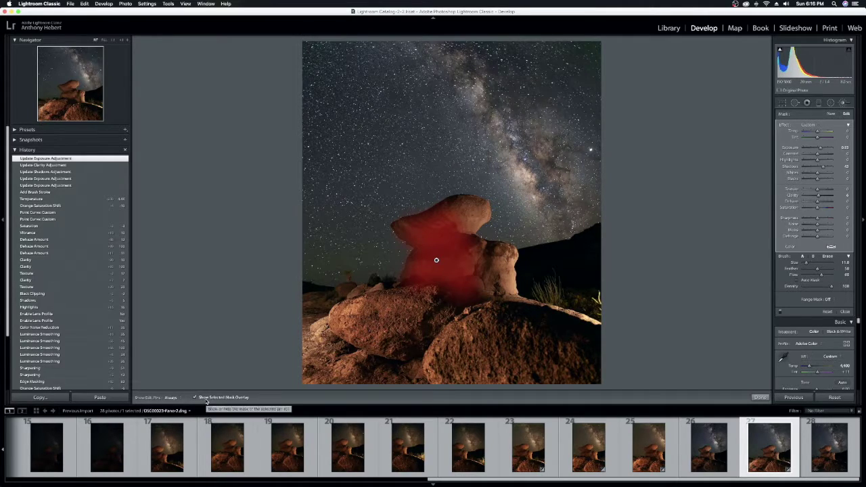
mouse_move(426, 229)
mouse_down()
mouse_move(403, 227)
mouse_move(446, 220)
mouse_move(455, 233)
mouse_move(448, 256)
mouse_move(423, 253)
mouse_move(415, 278)
mouse_up()
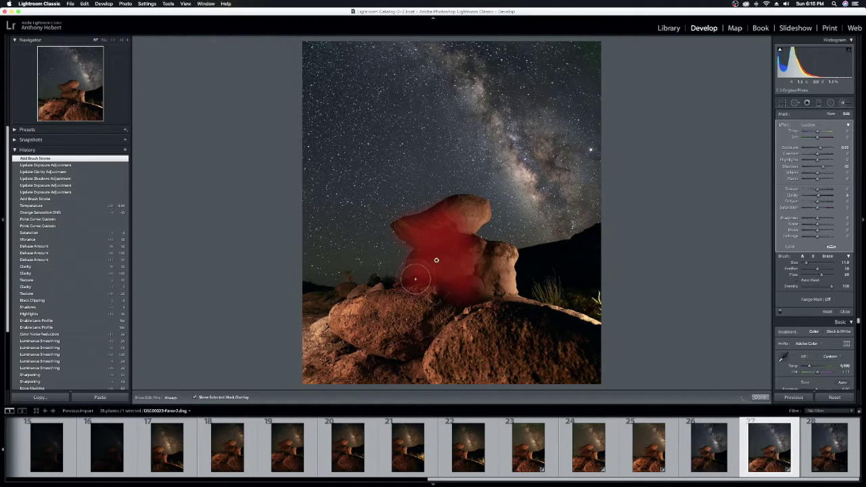
click(827, 257)
Hide the pins, erase the mask spill in the sky above the rock, and close the brush.
key(h)
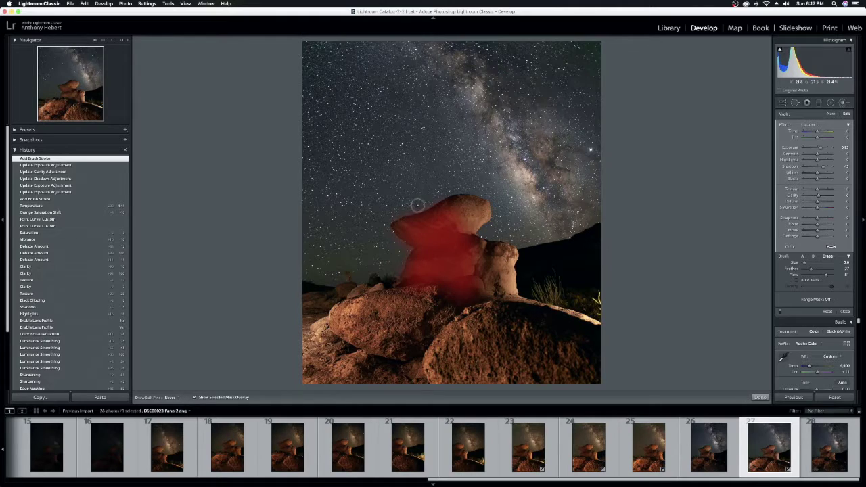
drag(406, 209, 445, 185)
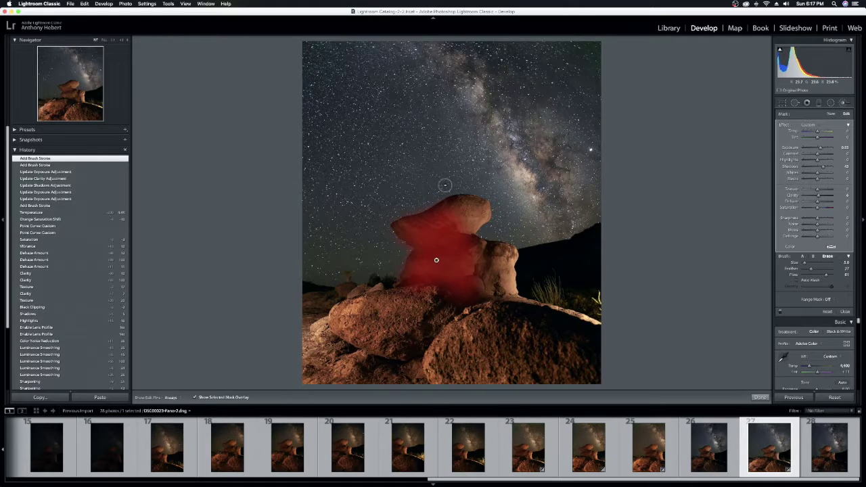
click(844, 311)
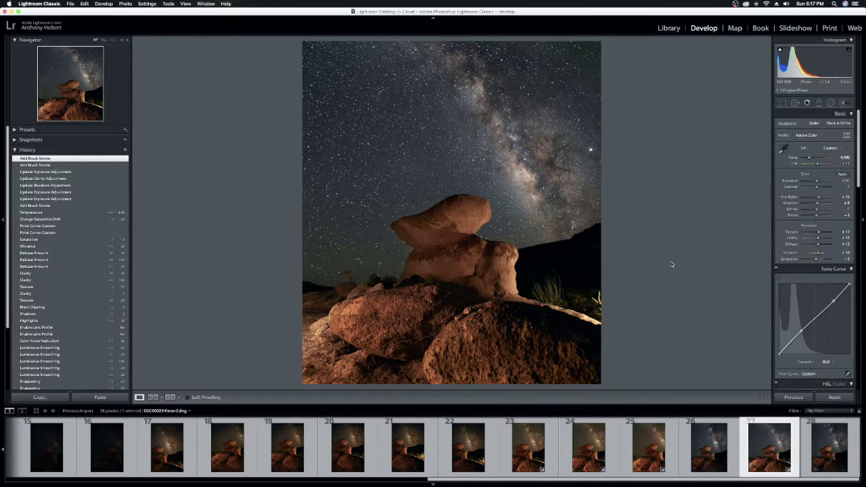
Reopen the Adjustment Brush for a new local mask.
click(843, 104)
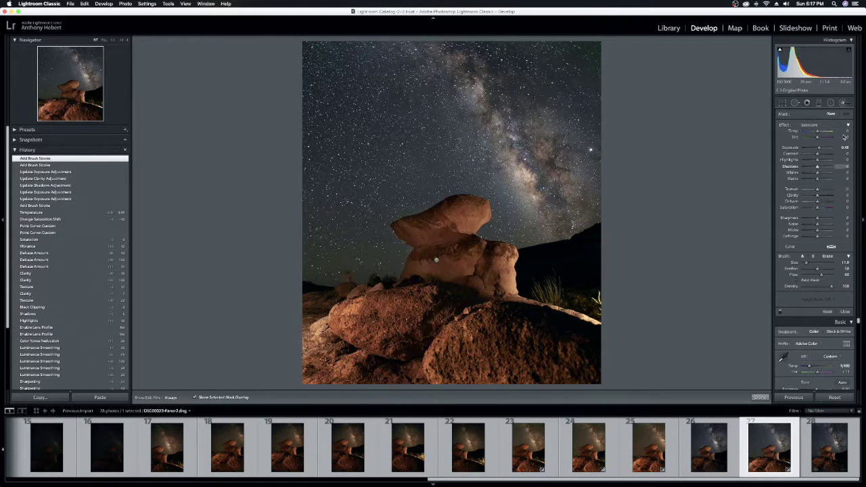
Start a new brush mask and paint it up through the Milky Way toward the frame top.
click(832, 115)
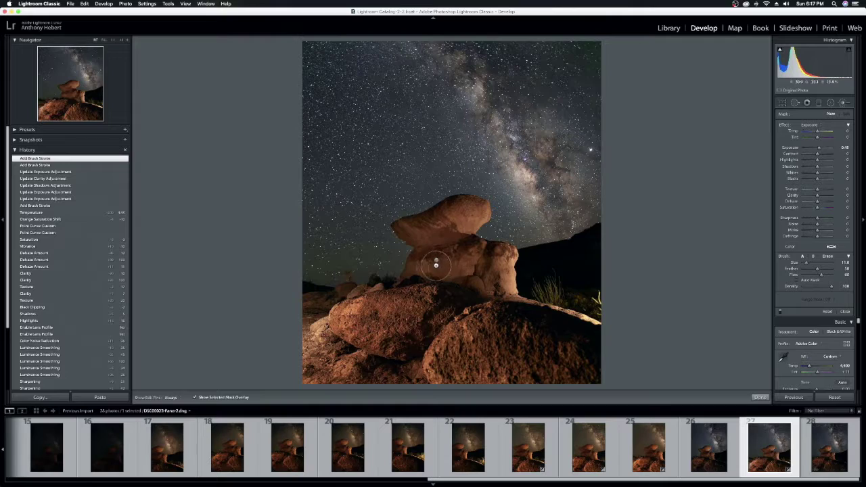
click(437, 262)
mouse_move(437, 264)
key(h)
mouse_move(554, 216)
mouse_down()
mouse_move(566, 154)
mouse_move(548, 110)
mouse_move(519, 116)
mouse_move(549, 150)
mouse_move(542, 155)
mouse_move(547, 203)
mouse_move(529, 162)
mouse_move(504, 135)
mouse_move(500, 166)
mouse_move(531, 178)
mouse_up()
mouse_move(514, 122)
mouse_down()
mouse_move(522, 125)
mouse_move(480, 71)
mouse_move(438, 49)
mouse_move(479, 98)
mouse_move(470, 117)
mouse_move(482, 131)
mouse_move(504, 108)
mouse_move(508, 122)
mouse_move(517, 102)
mouse_move(554, 126)
mouse_move(579, 169)
mouse_move(555, 199)
mouse_move(524, 159)
mouse_move(514, 126)
mouse_move(491, 119)
mouse_move(467, 87)
mouse_move(561, 203)
mouse_move(554, 220)
mouse_move(549, 173)
mouse_move(442, 57)
mouse_move(469, 49)
mouse_move(514, 128)
mouse_move(535, 131)
mouse_move(554, 155)
mouse_up()
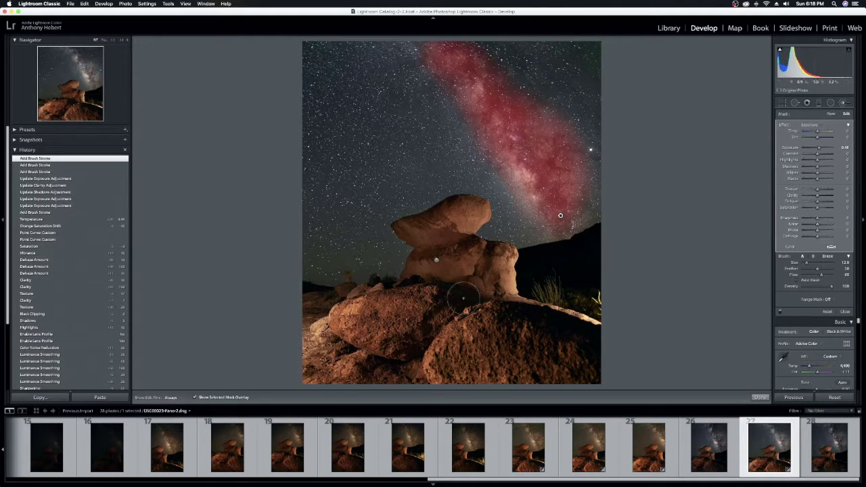
Hide the red mask overlay and warm the brushed Milky Way's colour temperature.
click(194, 398)
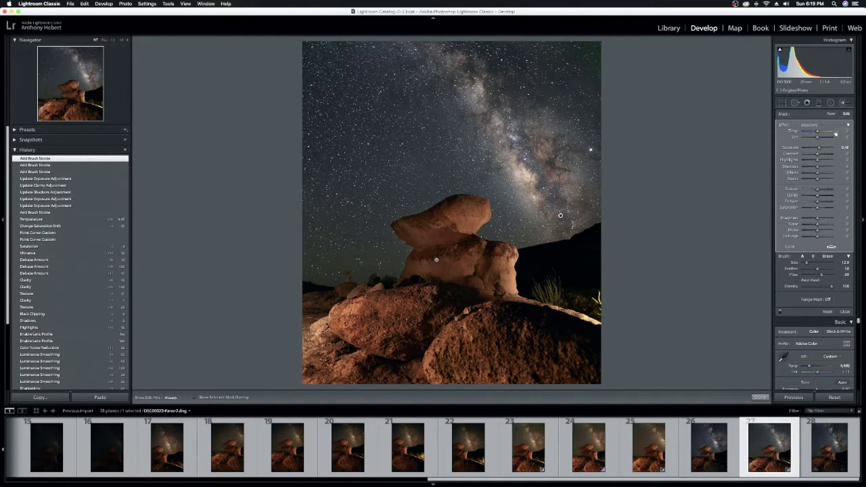
mouse_move(817, 132)
mouse_down()
mouse_move(809, 134)
mouse_move(844, 133)
mouse_up()
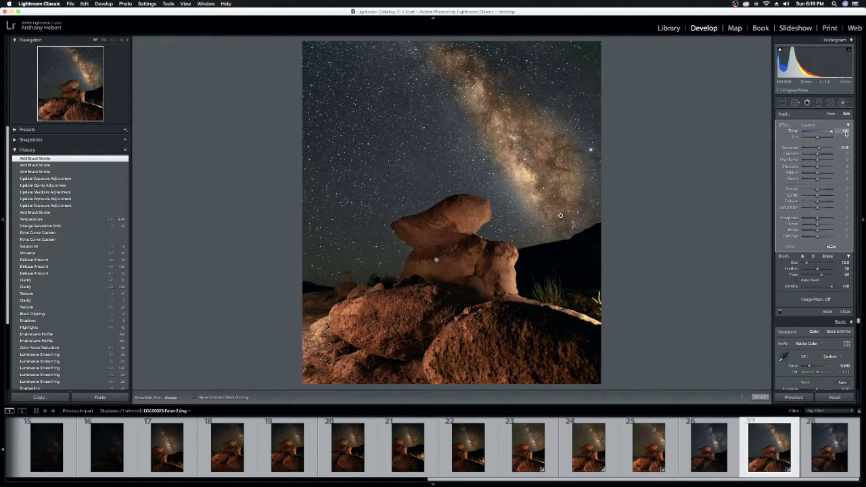
Pull the Milky Way's warmth back to a subtler level and brighten its highlights.
drag(831, 133, 822, 135)
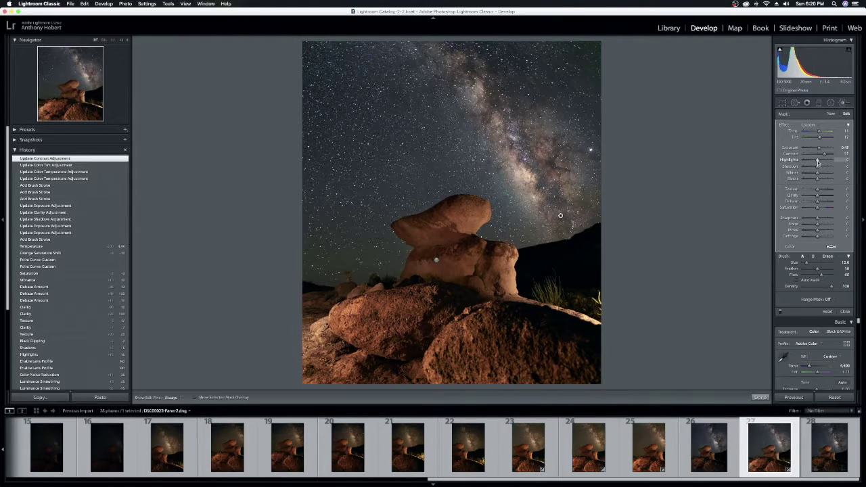
drag(817, 161, 821, 163)
Fine-tune the Milky Way brush's highlights, whites and blacks, then push its texture to maximum.
drag(821, 161, 819, 163)
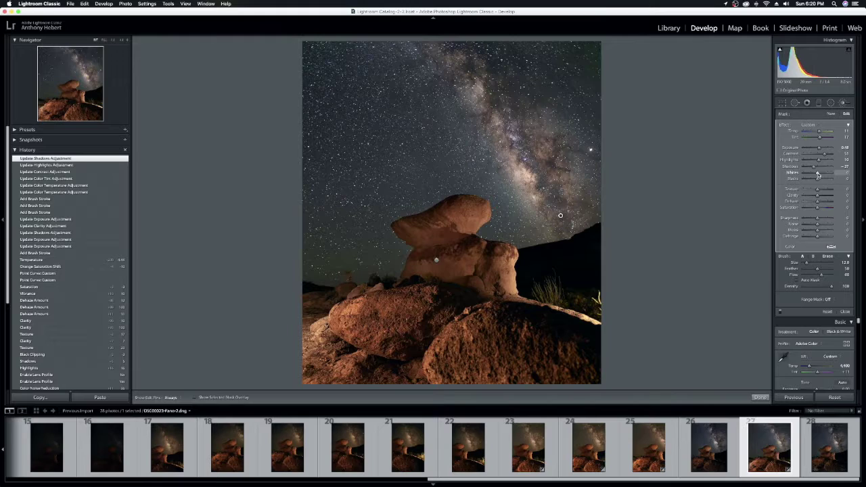
mouse_move(818, 175)
mouse_down()
mouse_move(803, 174)
mouse_move(816, 175)
mouse_up()
drag(817, 175, 818, 175)
drag(817, 174, 817, 181)
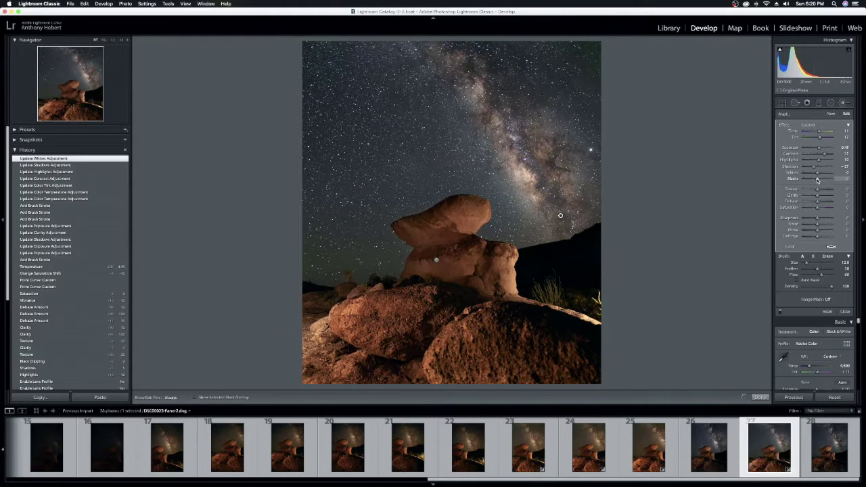
drag(817, 180, 816, 180)
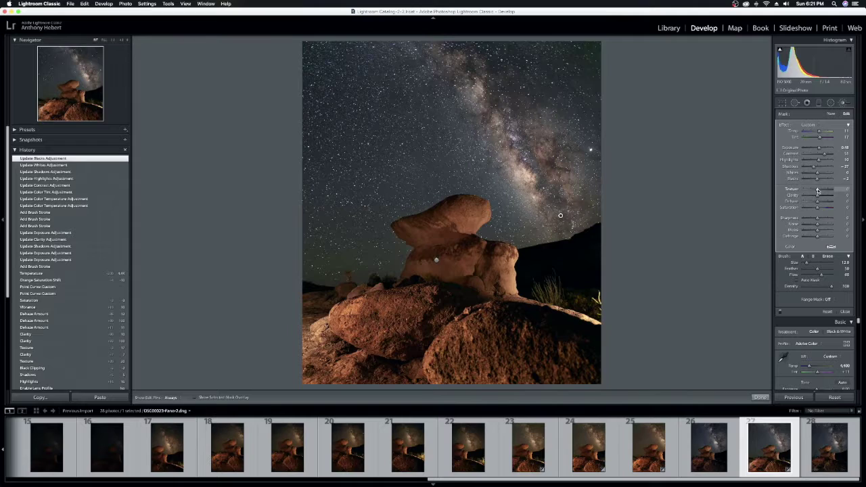
mouse_move(817, 190)
mouse_down()
mouse_move(837, 190)
mouse_move(807, 191)
mouse_move(819, 192)
mouse_up()
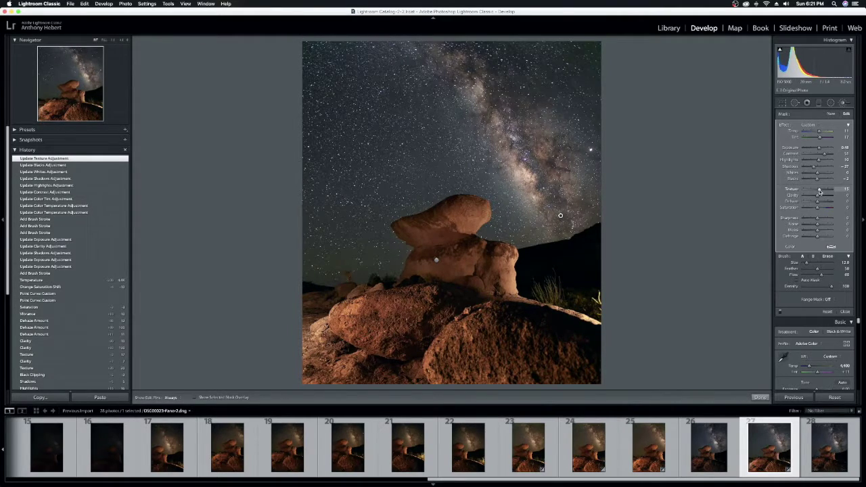
Give the brushed area moderate texture, added clarity and saturation of about +22.
drag(819, 192, 838, 194)
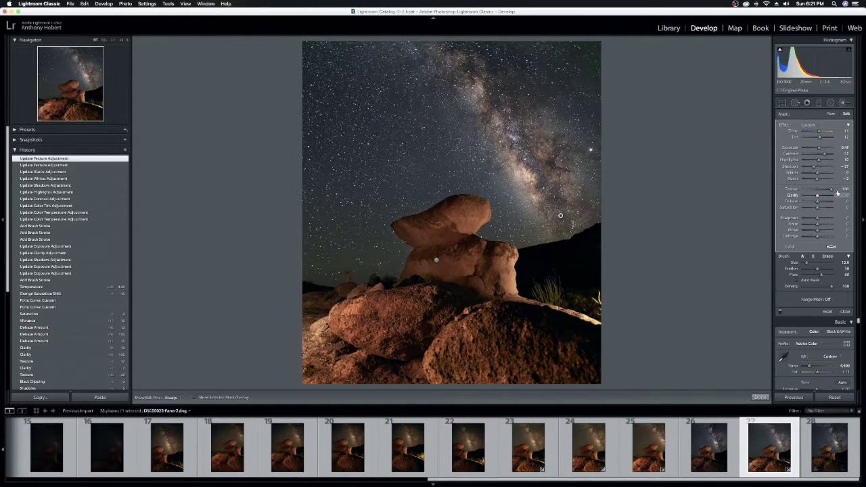
drag(835, 193, 819, 194)
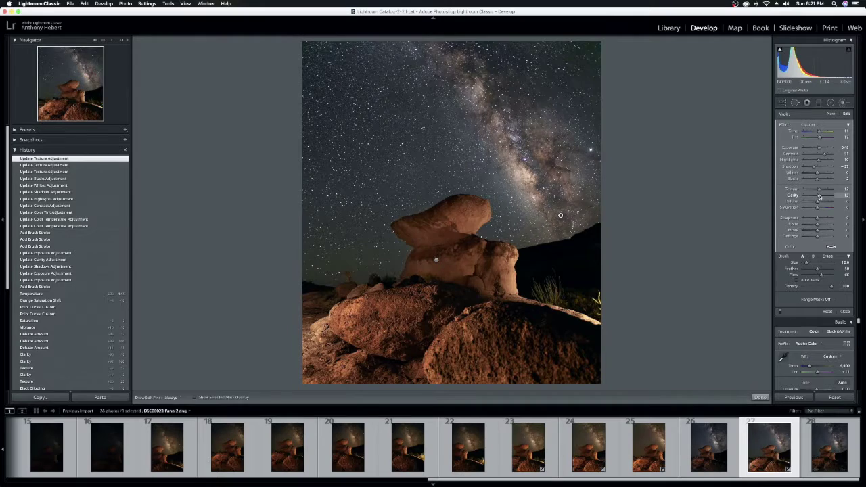
click(819, 196)
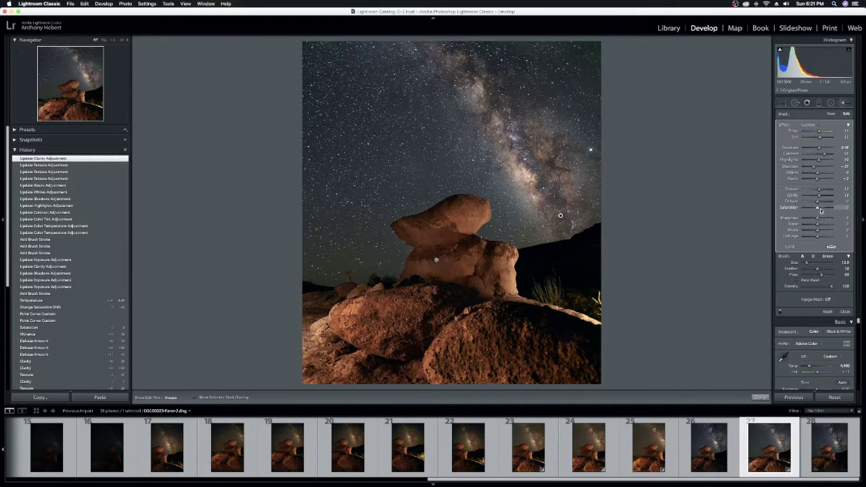
drag(818, 208, 833, 210)
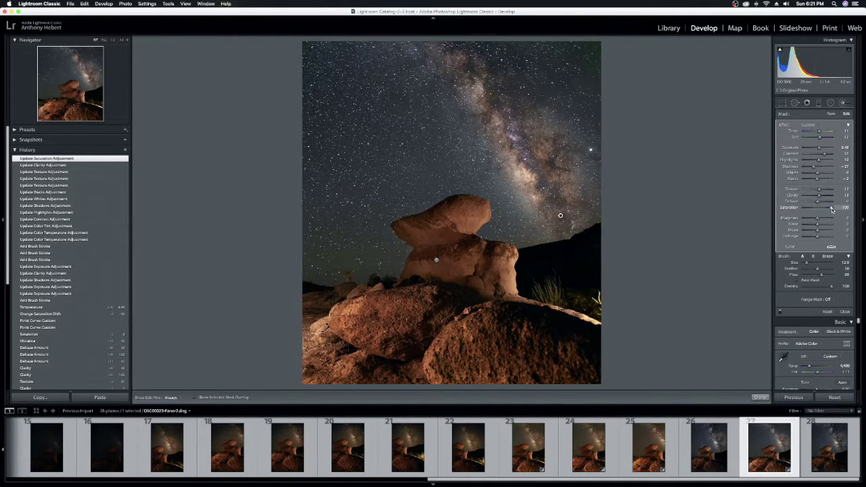
mouse_move(832, 210)
mouse_down()
mouse_move(805, 212)
mouse_move(820, 211)
mouse_up()
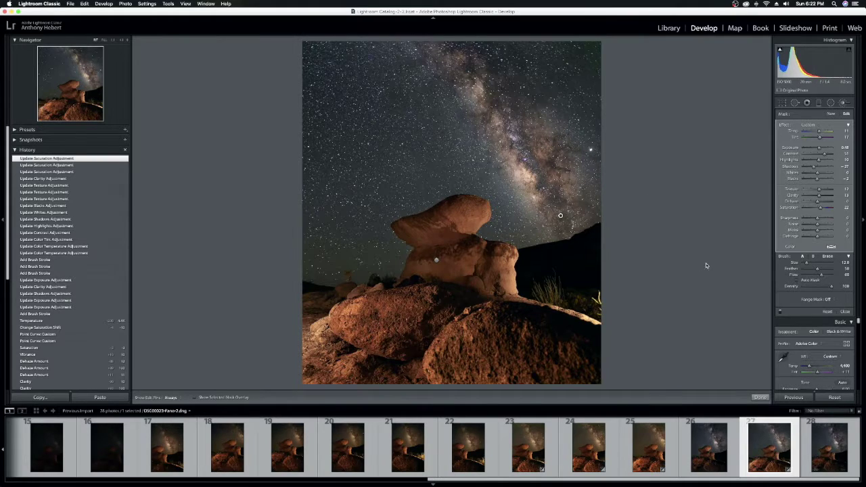
Close the adjustment brush and scroll the right panel back to the Basic section.
click(848, 312)
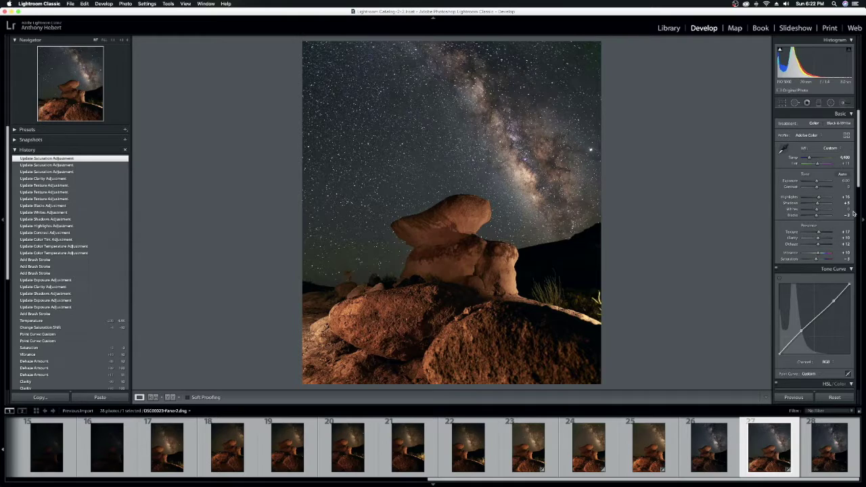
scroll(836, 235, down, 1)
scroll(826, 233, up, 2)
Start a new graduated filter with its exposure lowered to about -0.55.
click(819, 103)
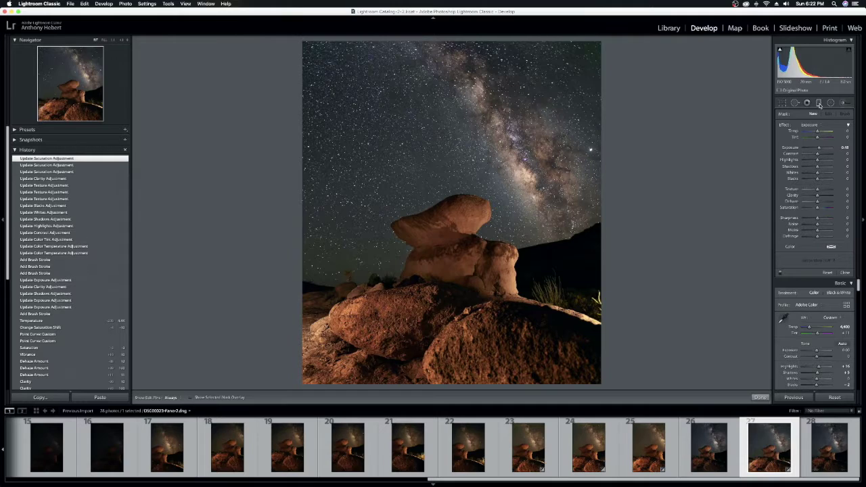
click(818, 103)
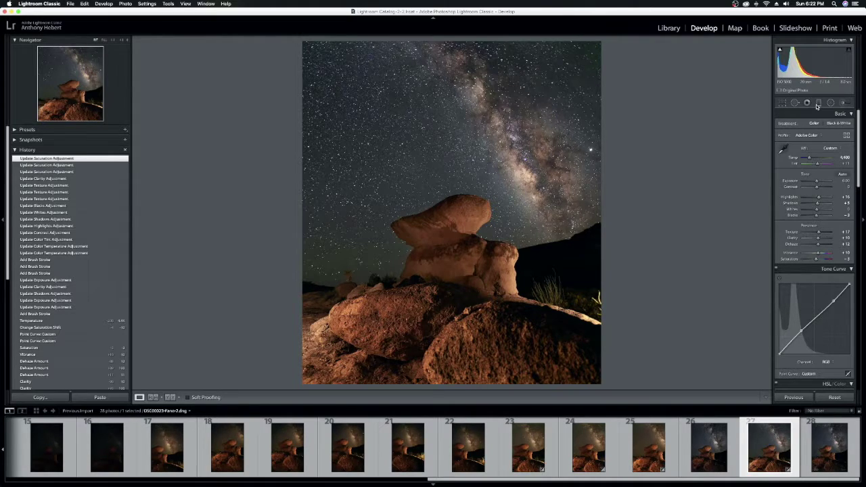
click(819, 105)
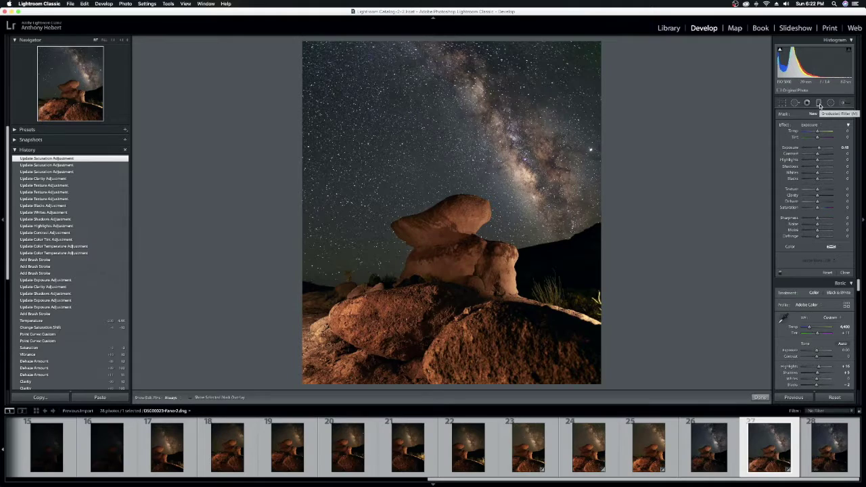
drag(820, 150, 817, 152)
Draw the graduated filter up from the bottom edge over the foreground rocks, darkening them further.
drag(444, 387, 444, 299)
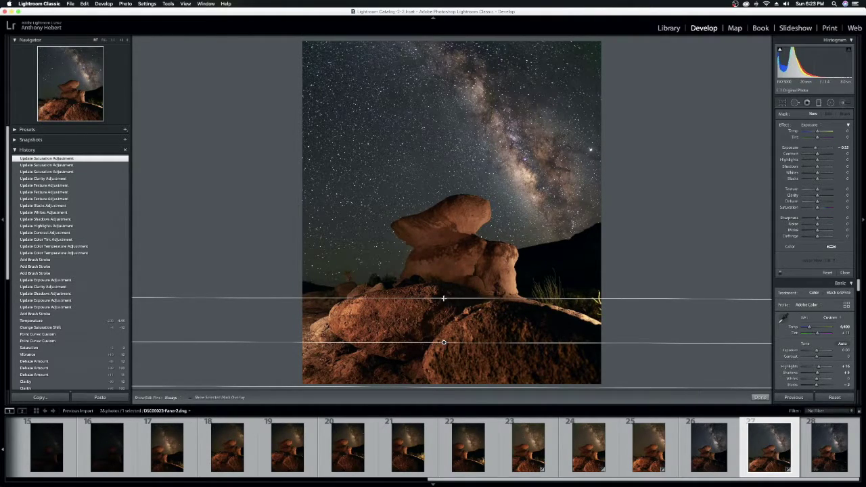
drag(444, 298, 444, 299)
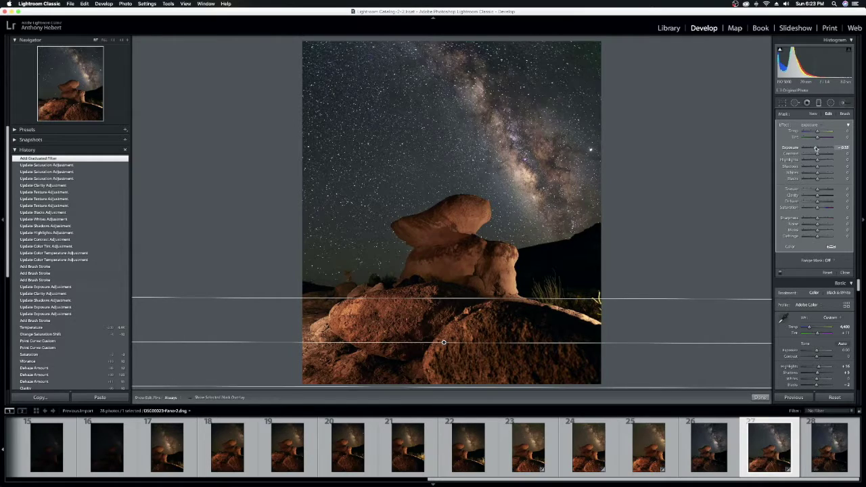
drag(816, 149, 814, 149)
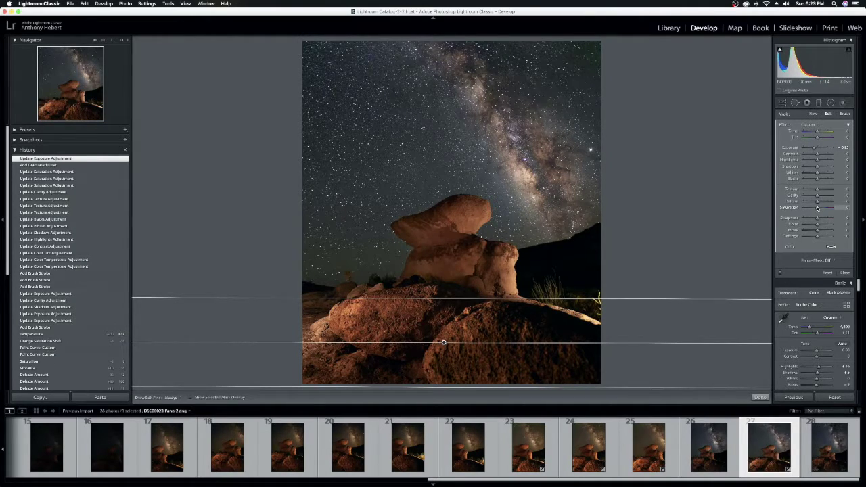
Set the graduated filter's saturation to about -10 and cool its temperature.
drag(817, 209, 815, 209)
drag(816, 209, 815, 209)
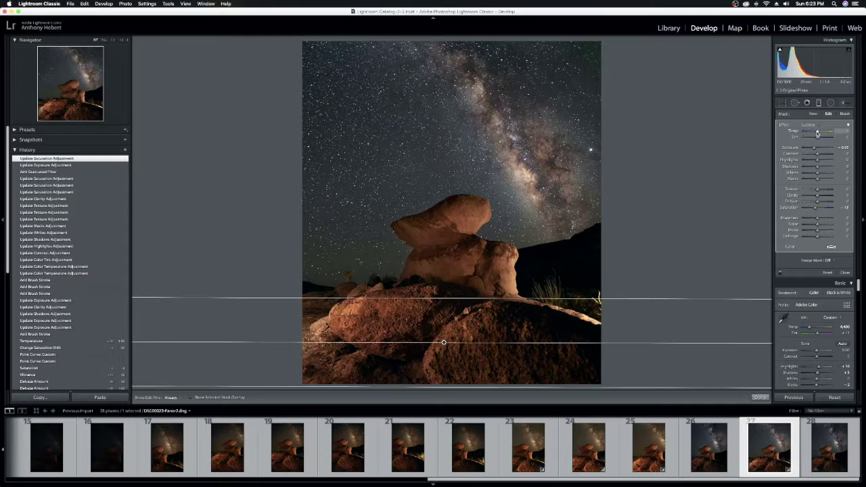
click(816, 134)
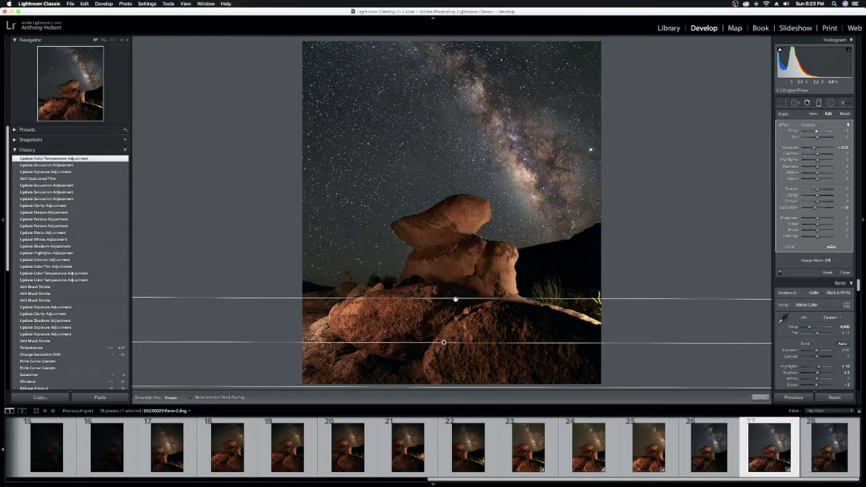
Move the filter's transition slightly higher up the rocks and finish the graduated filter.
drag(455, 300, 456, 278)
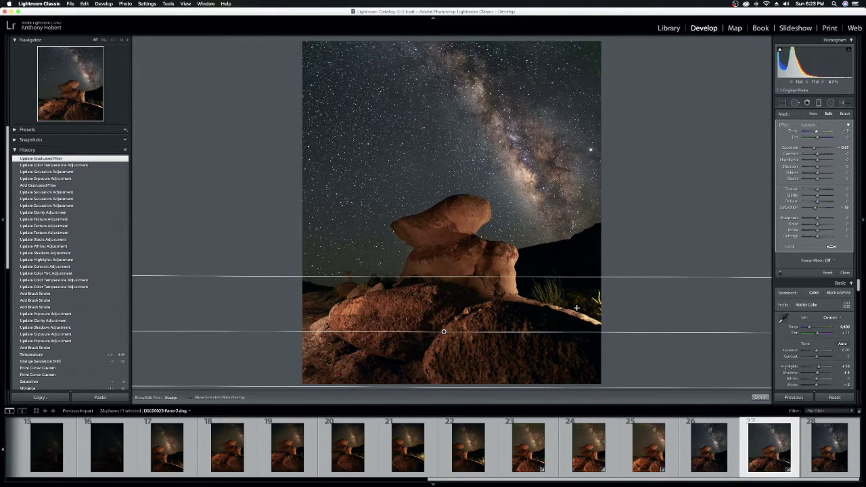
drag(450, 276, 448, 284)
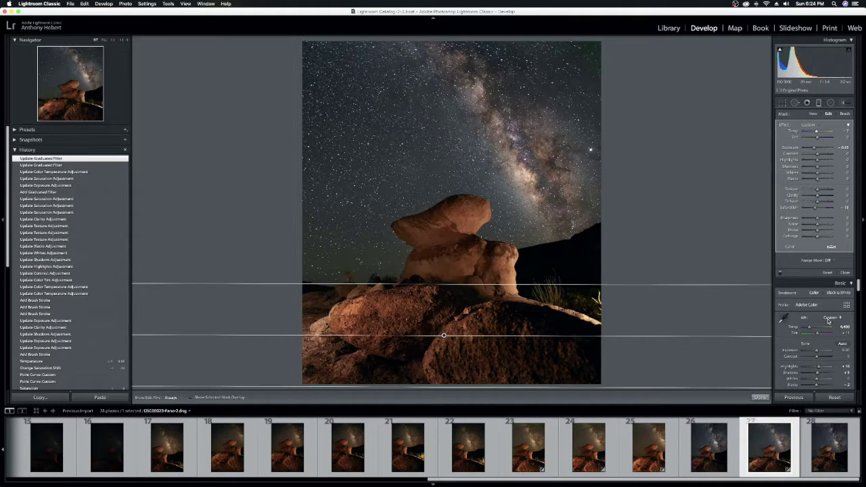
click(845, 273)
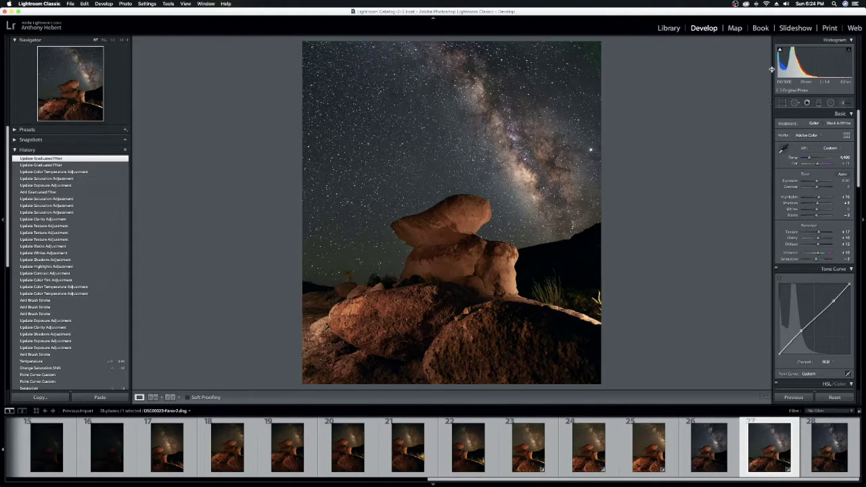
Crop the panorama tighter by trimming sky from the top and rock from the left, then apply.
click(782, 103)
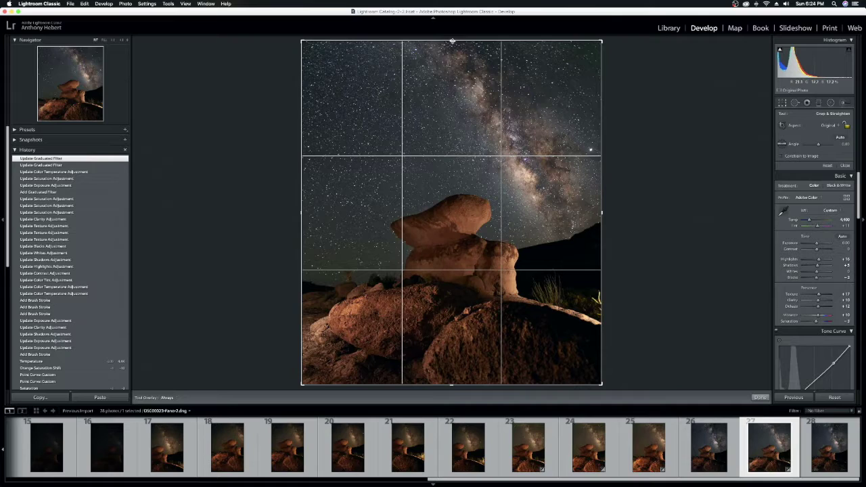
drag(452, 41, 454, 57)
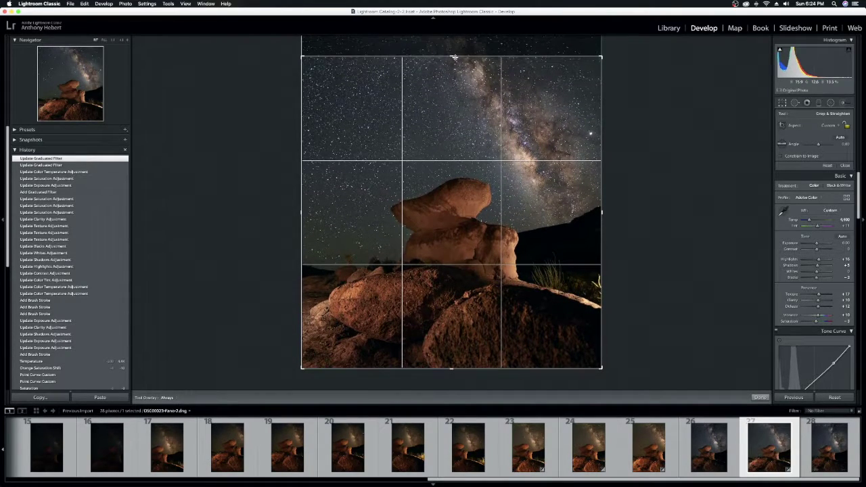
drag(301, 212, 312, 212)
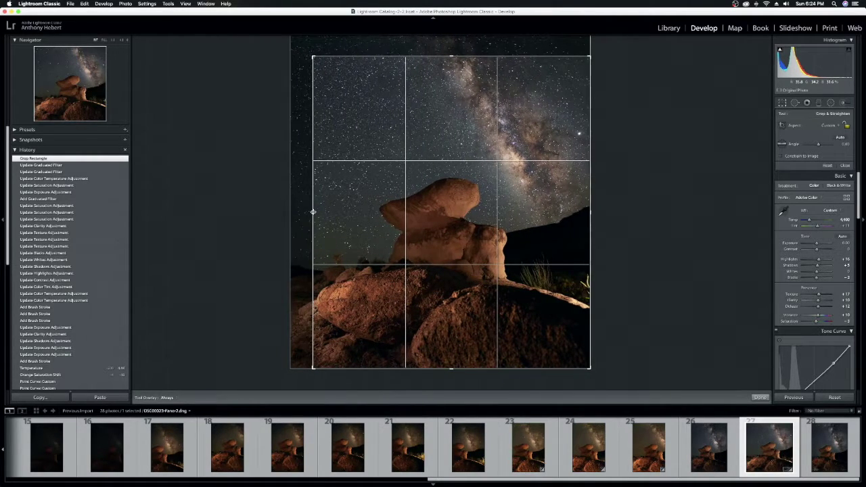
drag(312, 212, 314, 211)
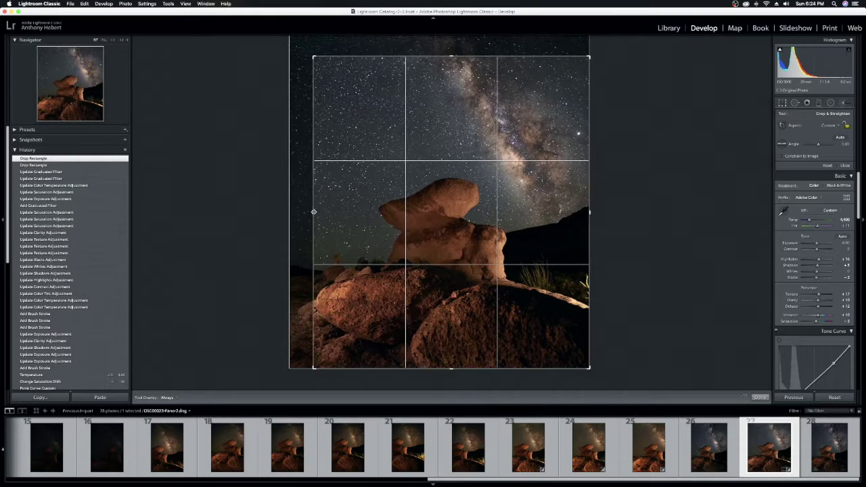
click(781, 103)
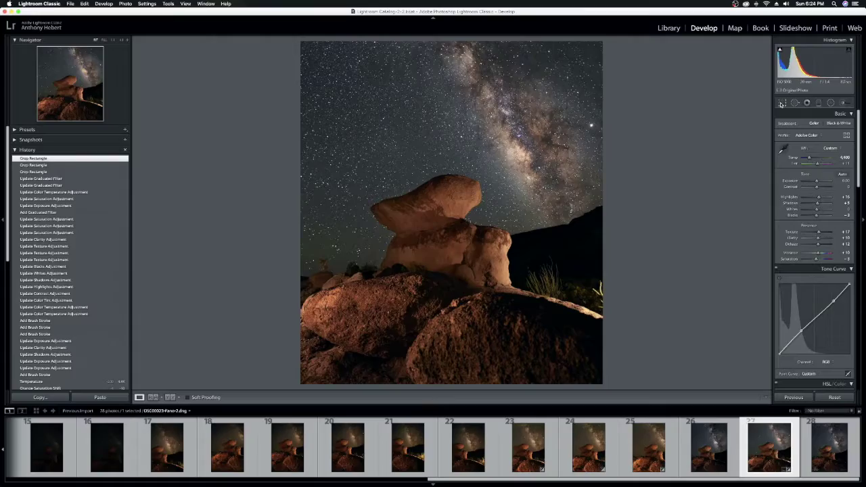